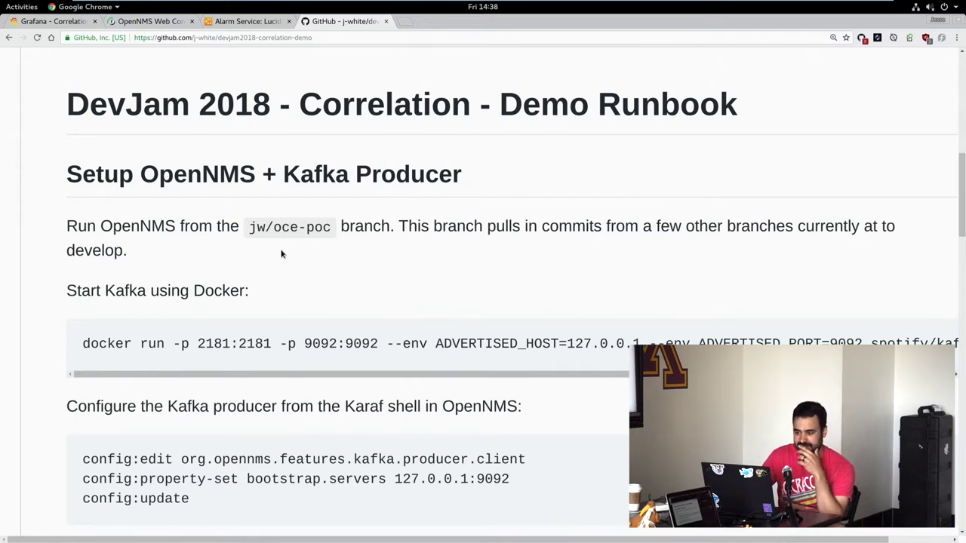
# Opt in to usage statistics on the OpenNMS web console and reload its home page
pyautogui.click(154, 22)
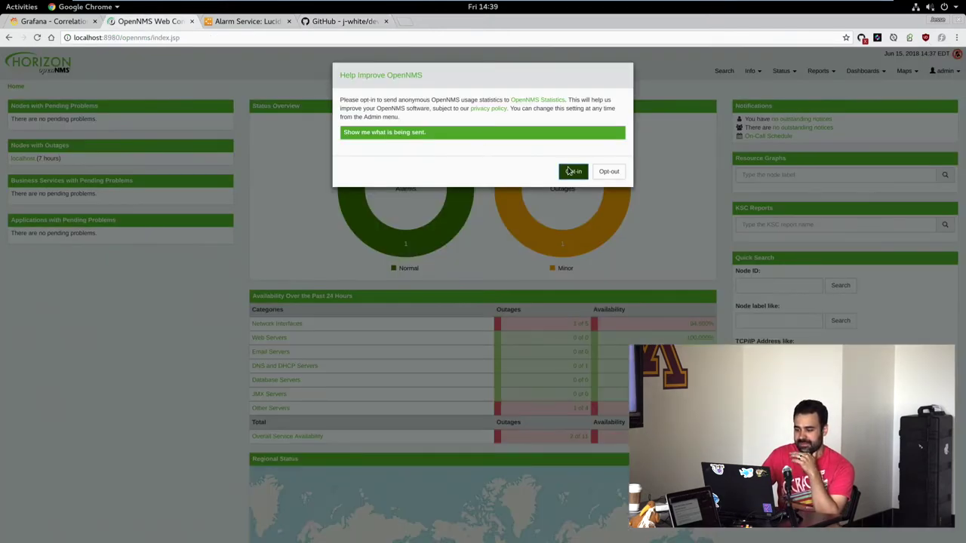
pyautogui.click(168, 76)
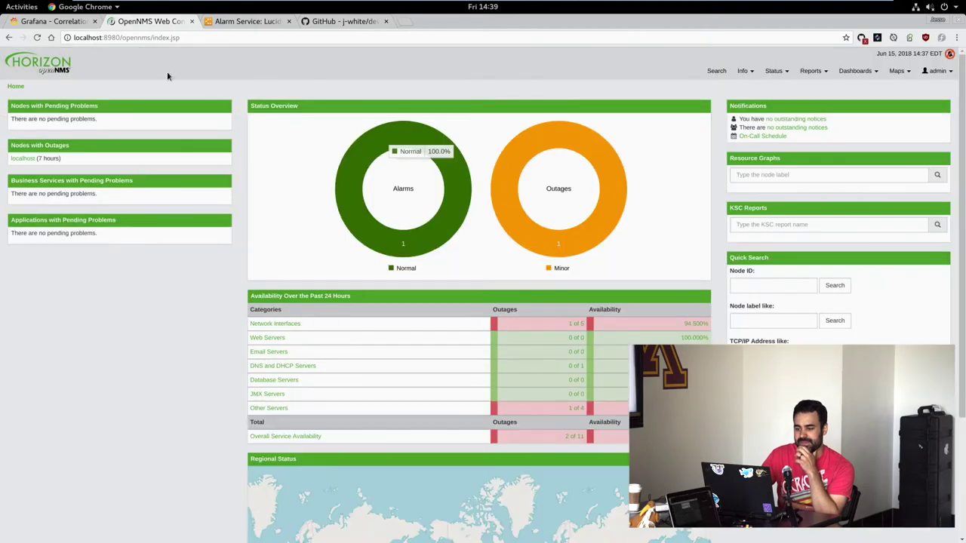
pyautogui.click(37, 37)
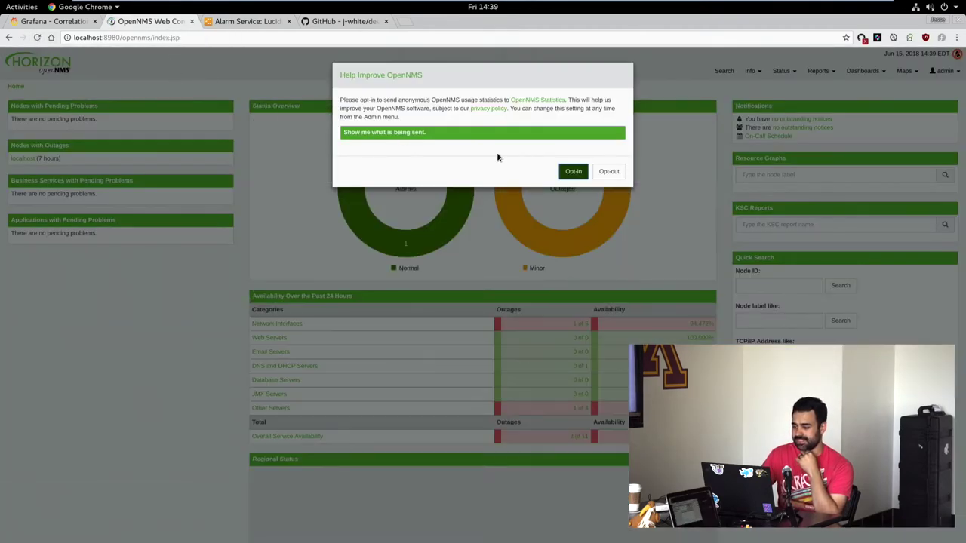
pyautogui.click(571, 172)
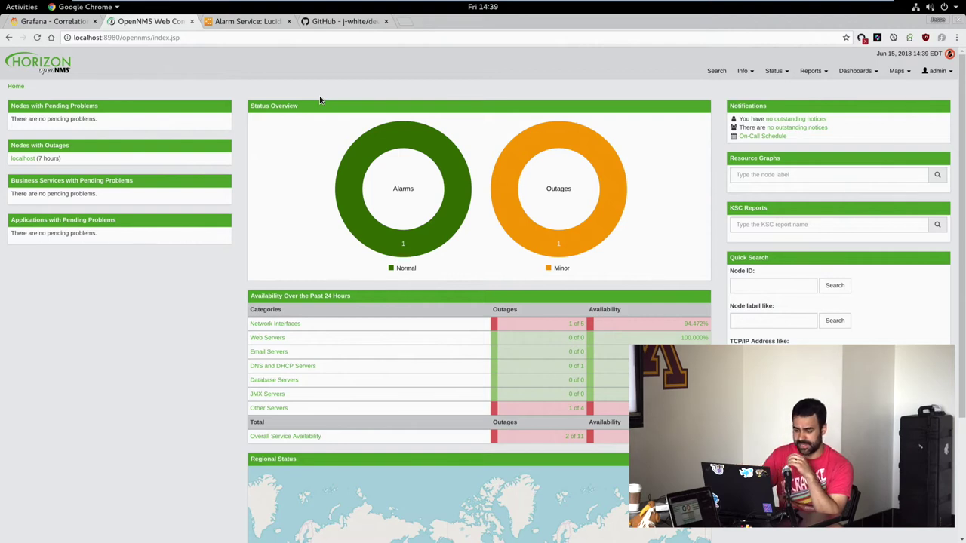
pyautogui.click(68, 21)
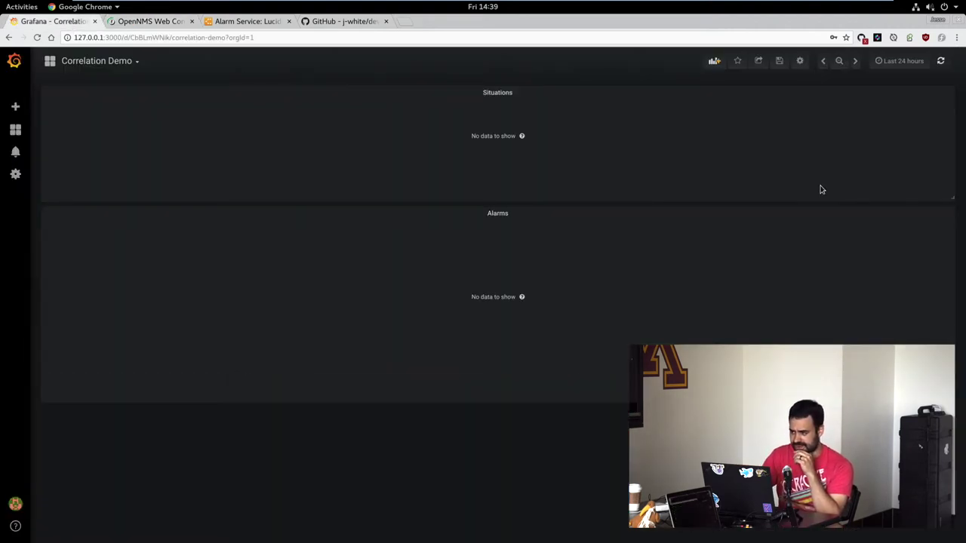
# Refresh the Correlation Demo dashboard, confirm empty Situations and Alarms panels, and return to the runbook
pyautogui.click(941, 61)
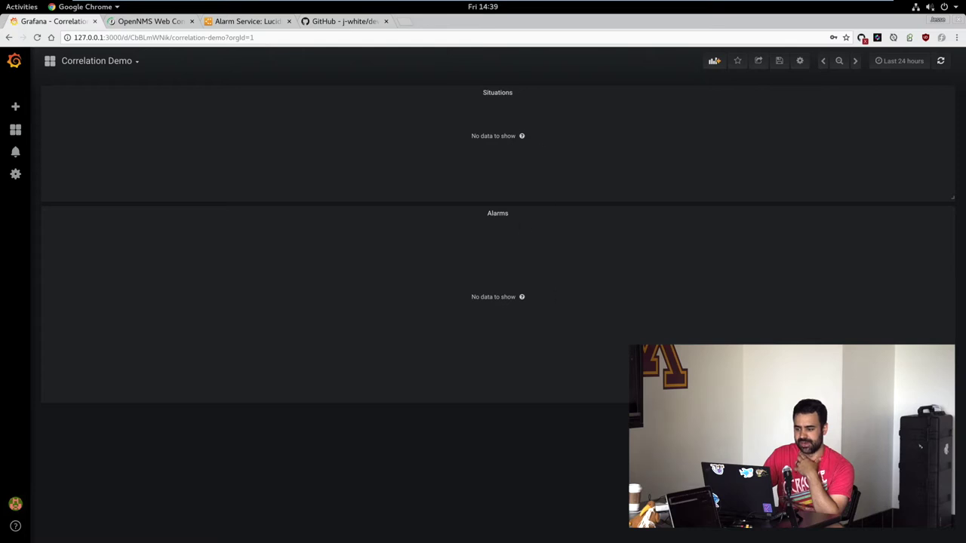
pyautogui.click(345, 22)
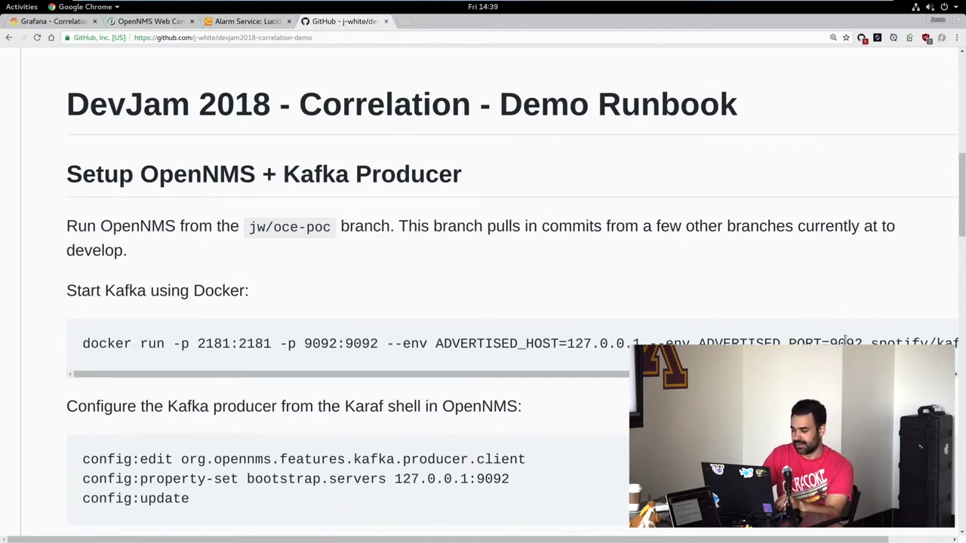
pyautogui.moveTo(83, 343); pyautogui.dragTo(965, 343)
pyautogui.hotkey('ctrl', 'c')
# Paste the runbook's docker run command into the terminal and run it to start Kafka
pyautogui.press('super')
pyautogui.click(611, 220)
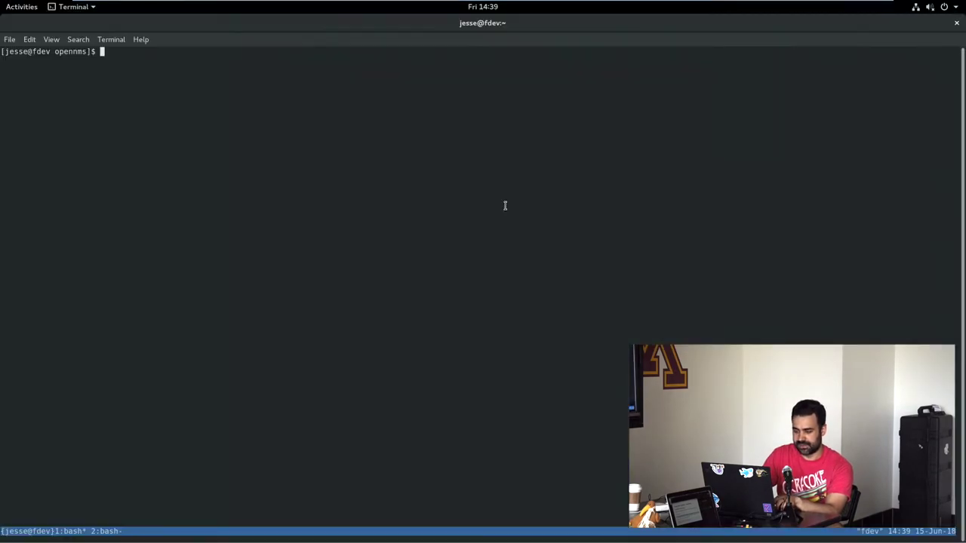
pyautogui.rightClick(194, 114)
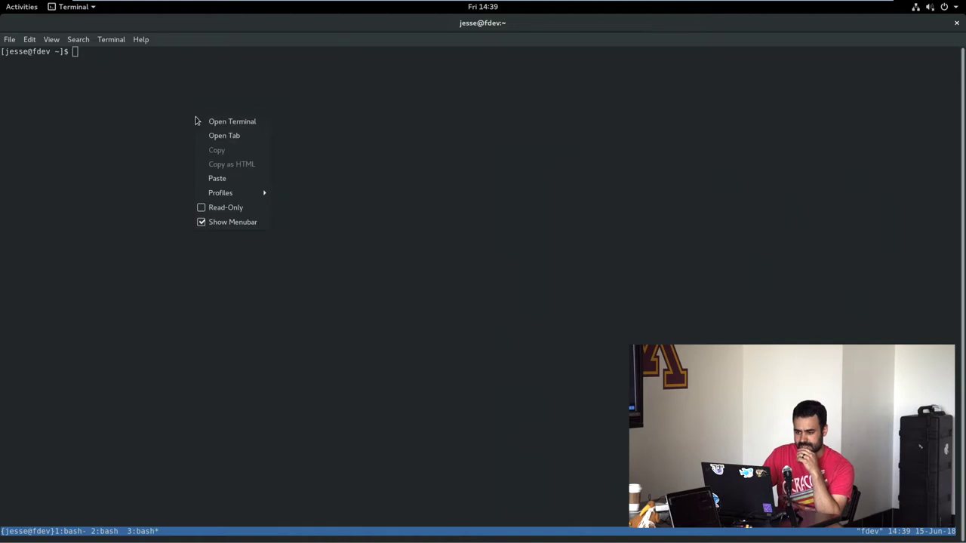
pyautogui.click(225, 174)
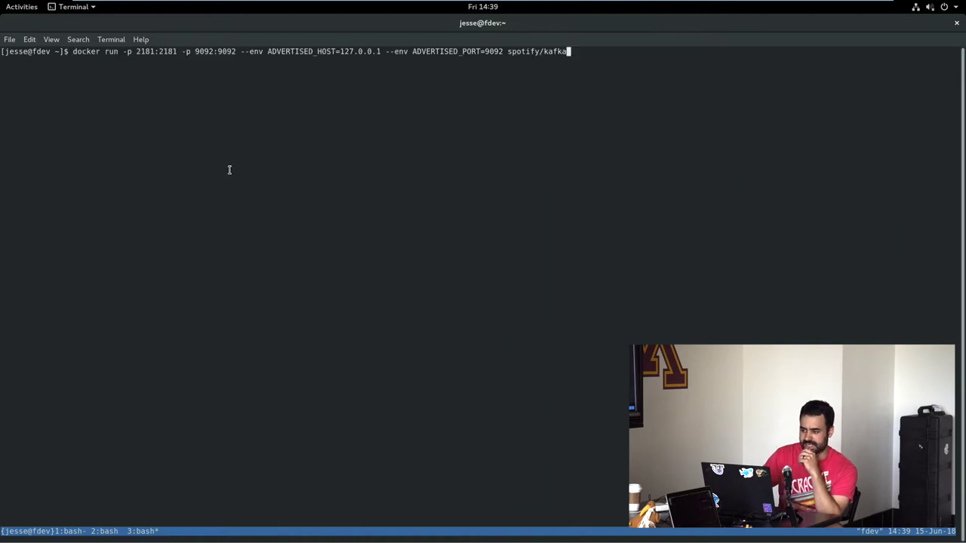
pyautogui.press('Return')
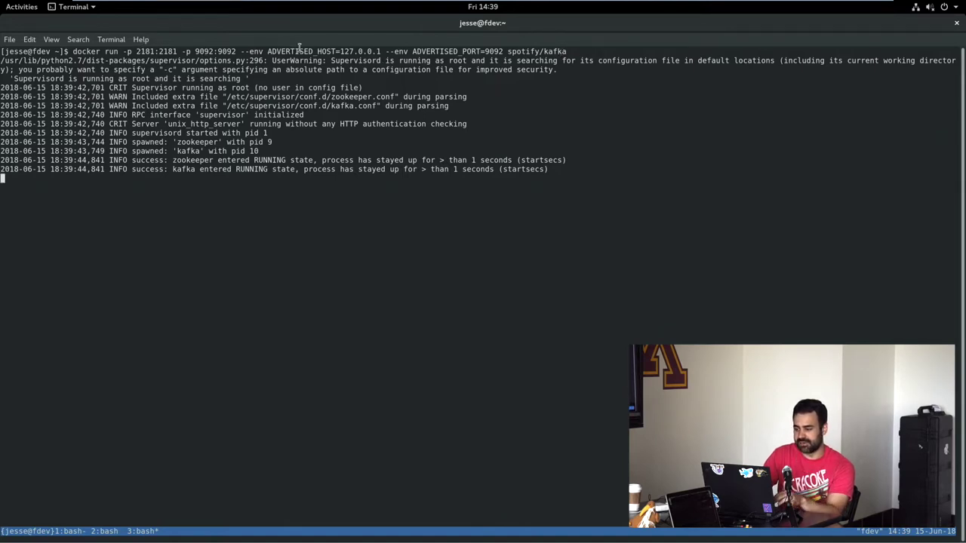
# Return to the runbook in Chrome and scroll down to the next instructions
pyautogui.press('super')
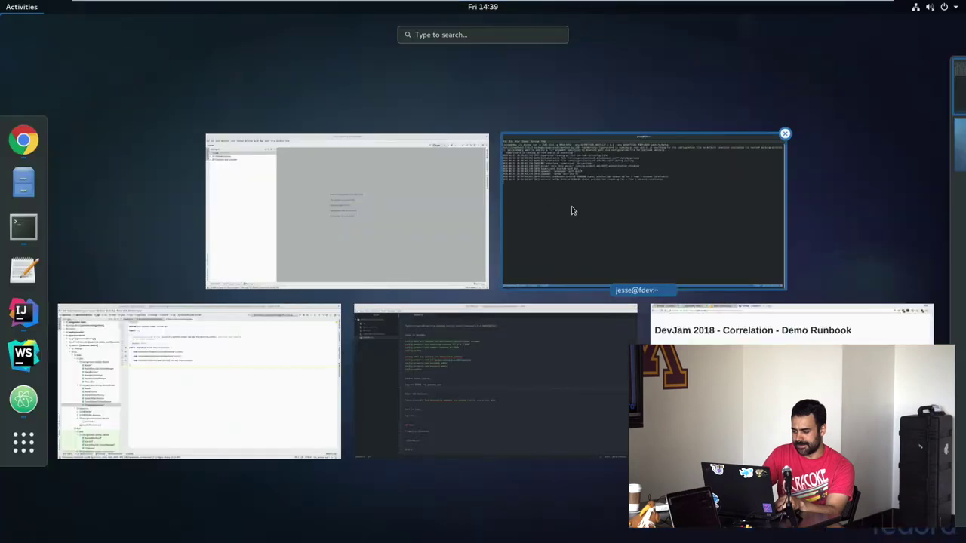
pyautogui.click(725, 326)
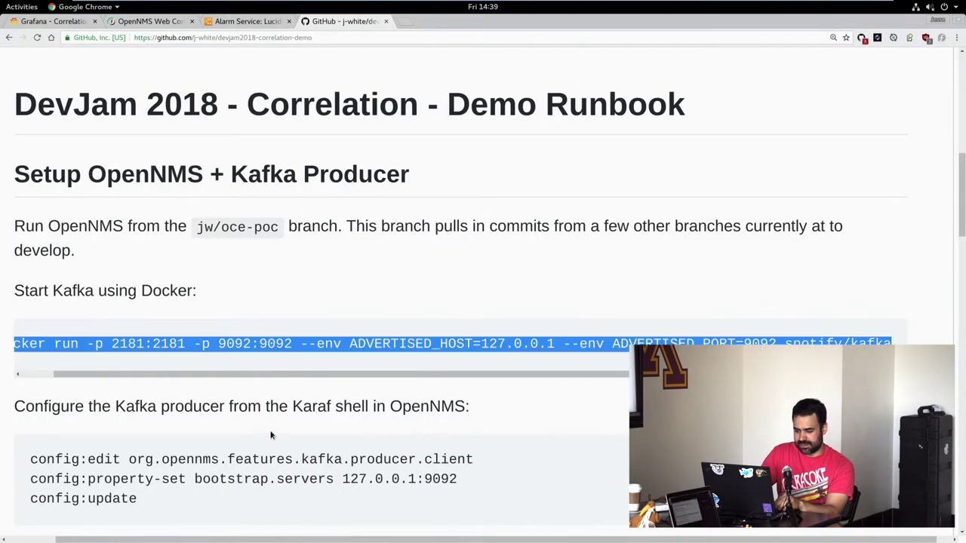
pyautogui.click(240, 425)
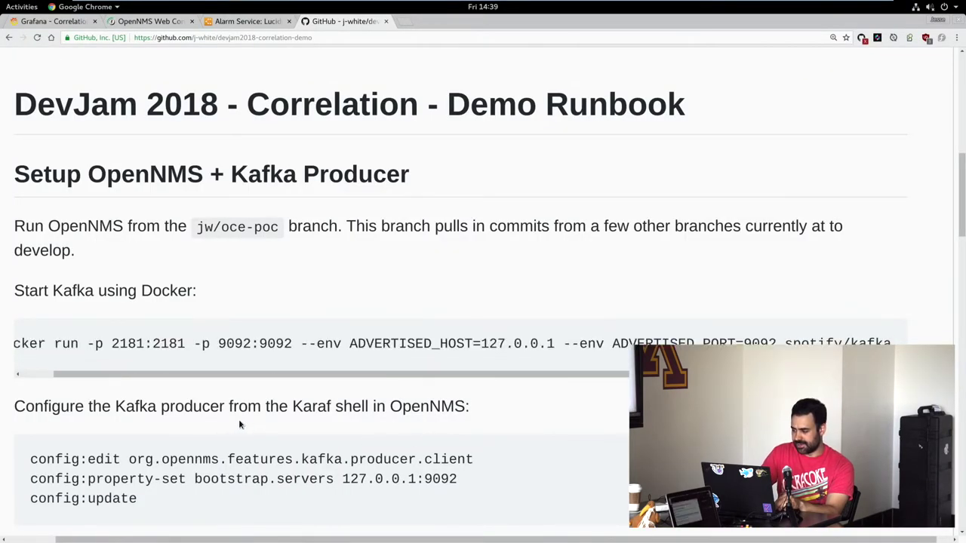
pyautogui.moveTo(963, 223); pyautogui.dragTo(963, 272)
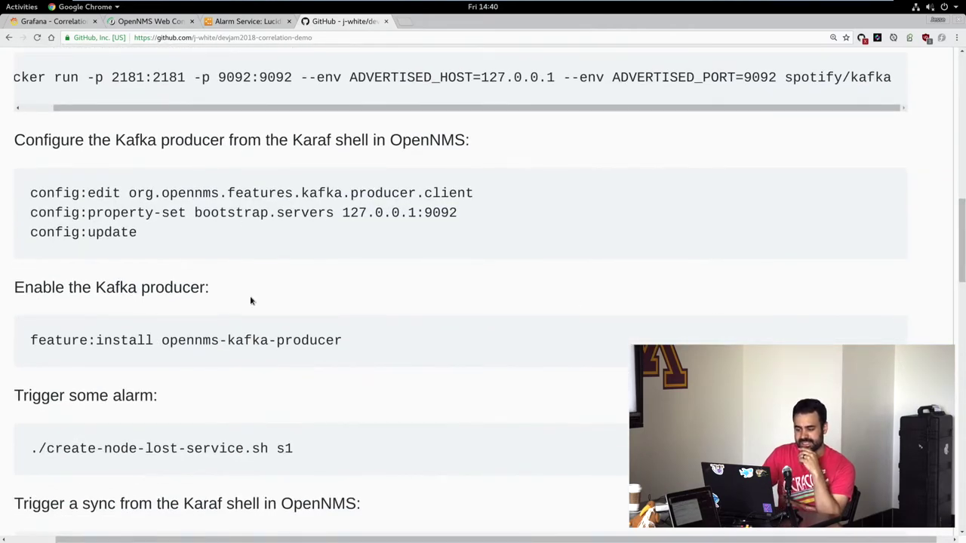
pyautogui.press('super')
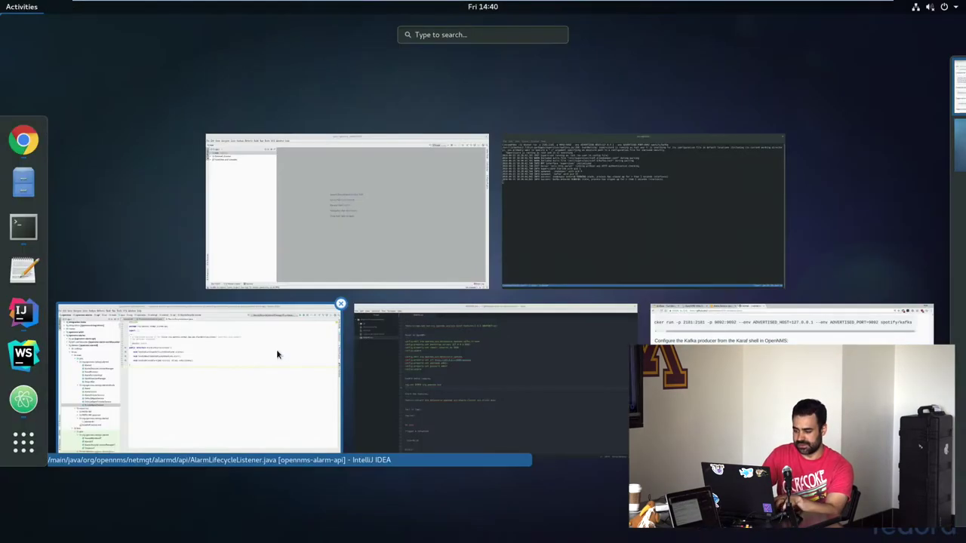
# Enlarge the terminal text and log into the Karaf console with ssh -p 8101 admin@localhost
pyautogui.click(597, 228)
pyautogui.hotkey('ctrl', 'b')
pyautogui.write('1ssh')
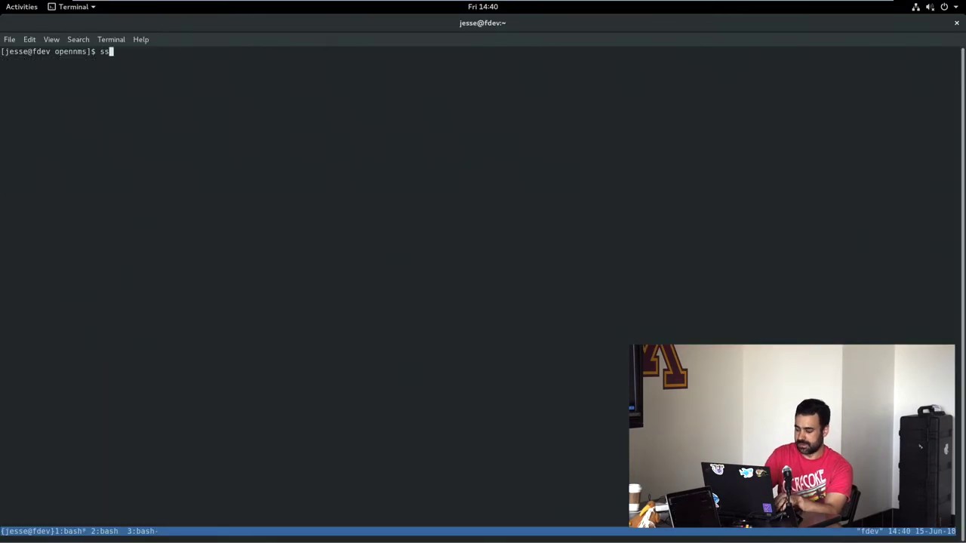
pyautogui.press('BackSpace')
pyautogui.press('BackSpace')
pyautogui.press('BackSpace')
pyautogui.press('BackSpace')
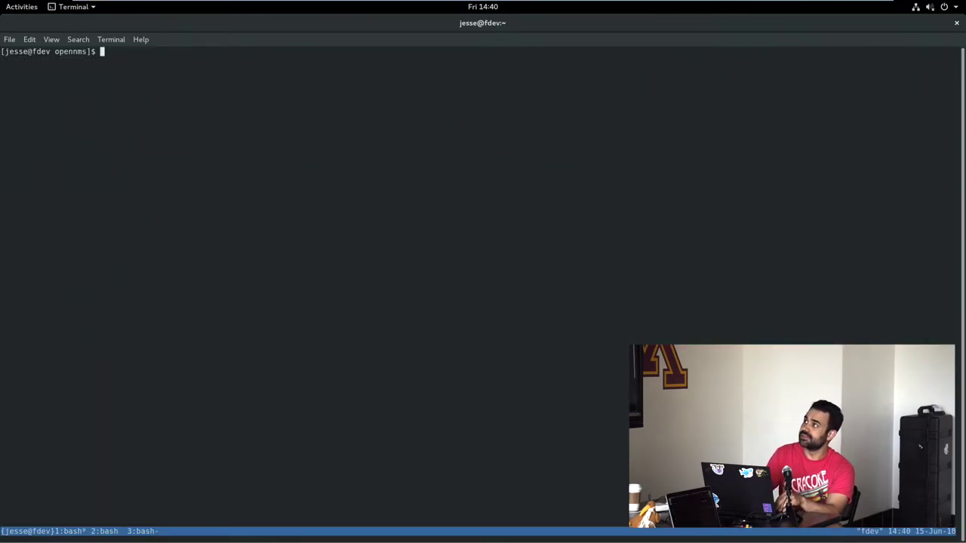
pyautogui.hotkey('ctrl', 'b')
pyautogui.press('d')
pyautogui.hotkey('ctrl', '+')
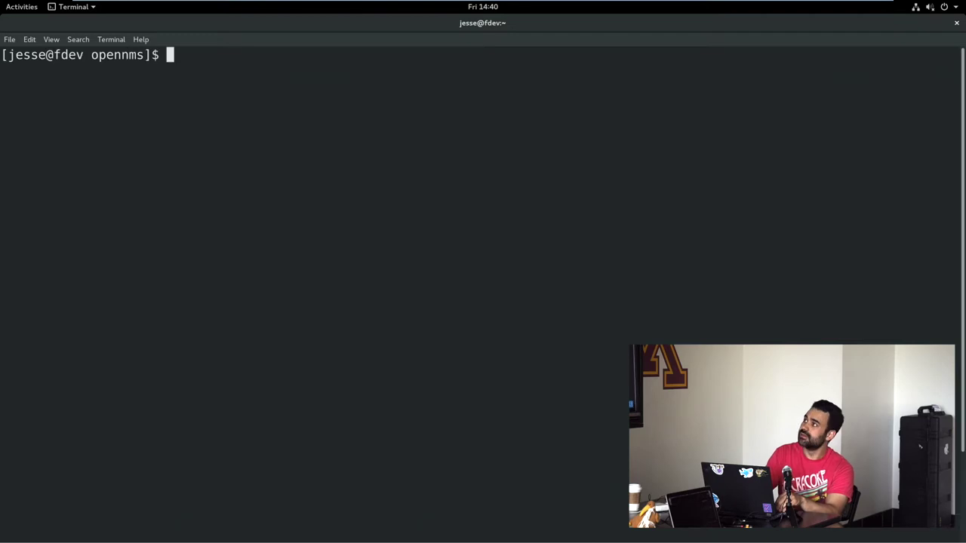
pyautogui.hotkey('ctrl', '+')
pyautogui.write('ssh ')
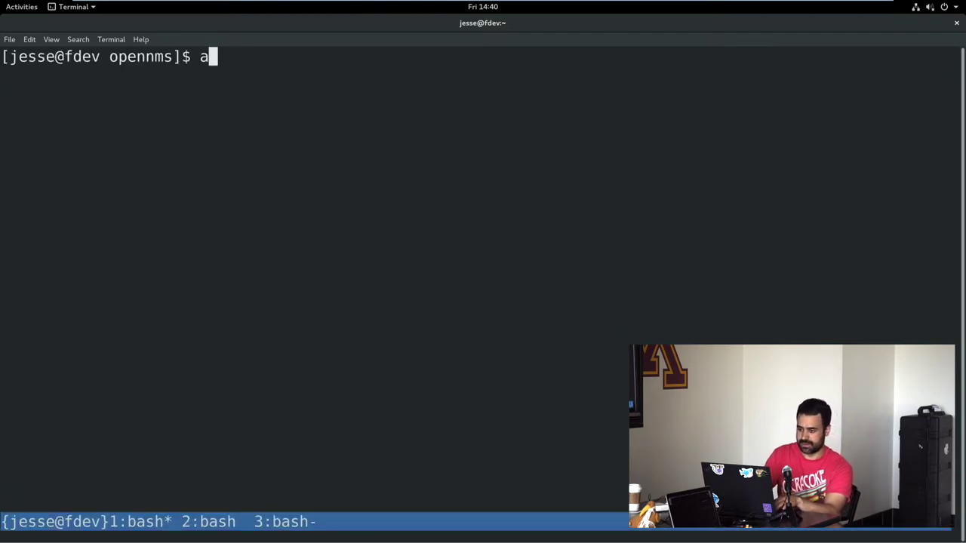
pyautogui.write('-p')
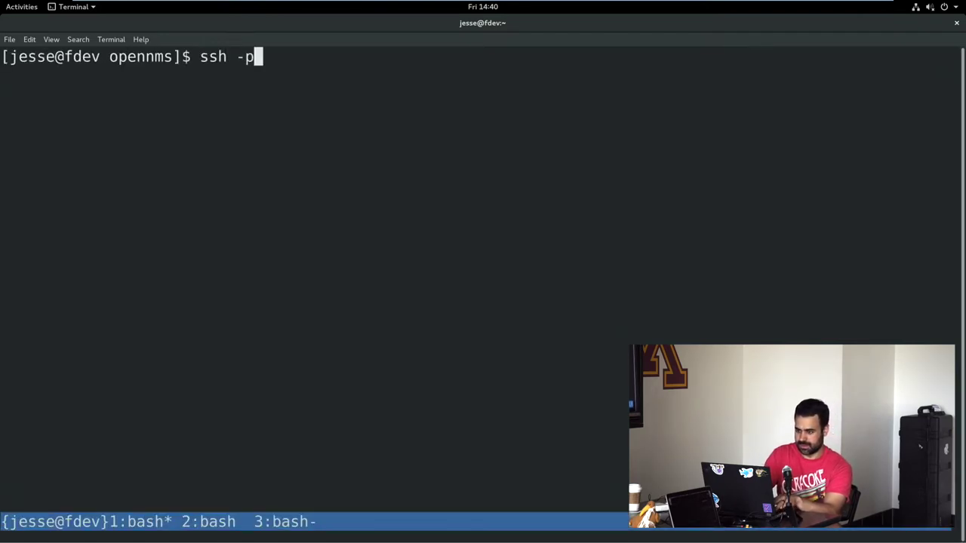
pyautogui.write(' 8101 admin@localhost')
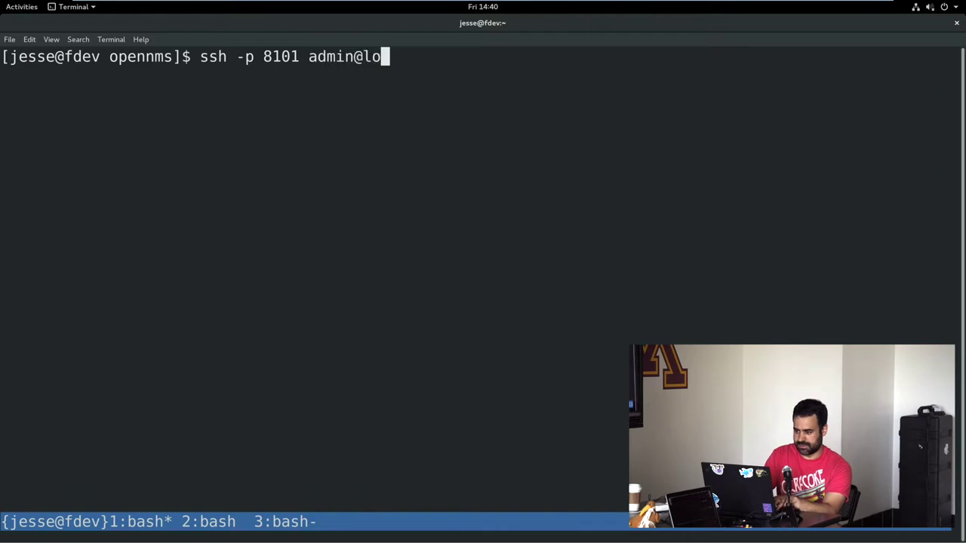
pyautogui.press('Return')
pyautogui.press('Return')
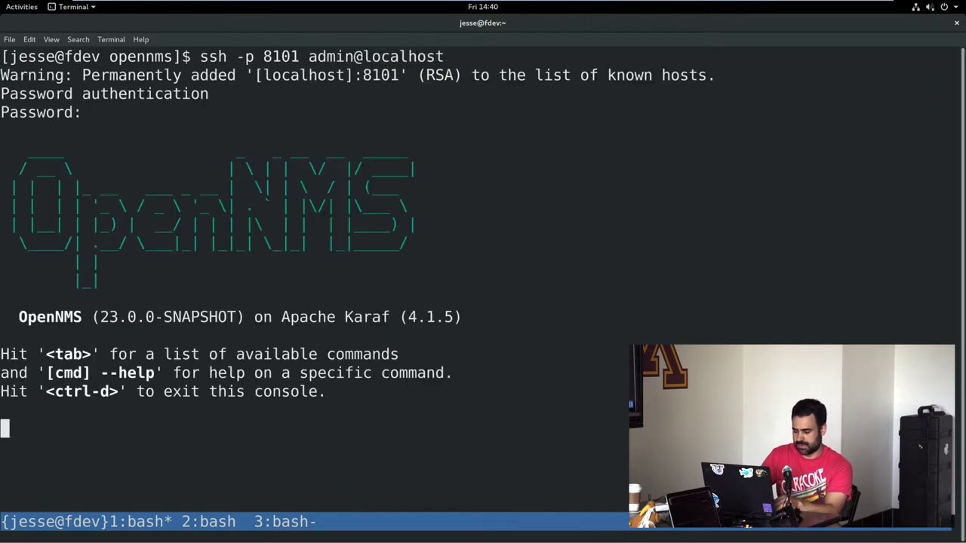
pyautogui.press('super')
# Paste the config commands setting Kafka producer bootstrap.servers to 127.0.0.1:9092
pyautogui.click(792, 324)
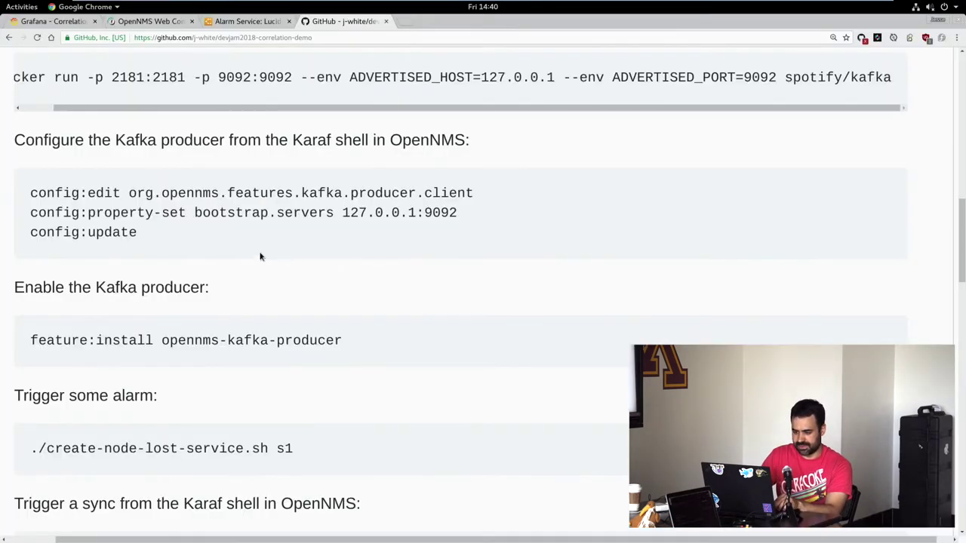
pyautogui.moveTo(139, 234); pyautogui.dragTo(27, 194)
pyautogui.hotkey('ctrl', 'c')
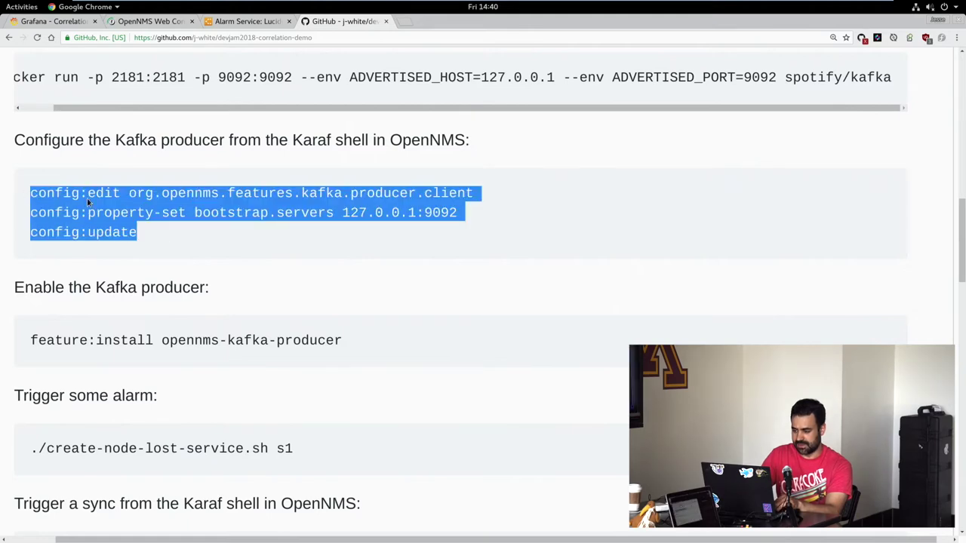
pyautogui.press('super')
pyautogui.click(631, 219)
pyautogui.rightClick(516, 218)
pyautogui.click(559, 278)
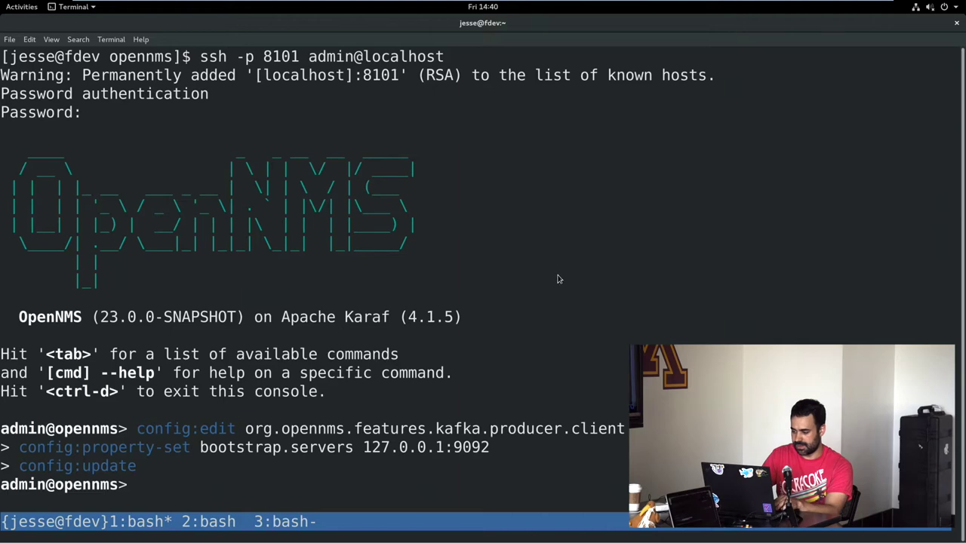
pyautogui.press('super')
# Install the opennms-kafka-producer feature with feature:install
pyautogui.click(376, 272)
pyautogui.click(320, 345)
pyautogui.moveTo(342, 344); pyautogui.dragTo(29, 344)
pyautogui.hotkey('ctrl', 'c')
pyautogui.press('super')
pyautogui.click(533, 254)
pyautogui.rightClick(533, 253)
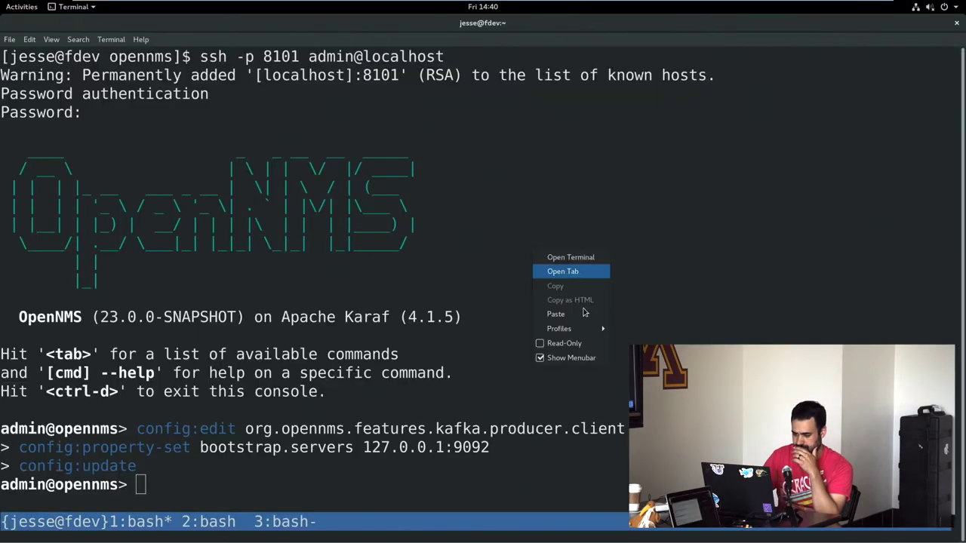
pyautogui.click(566, 314)
pyautogui.press('Return')
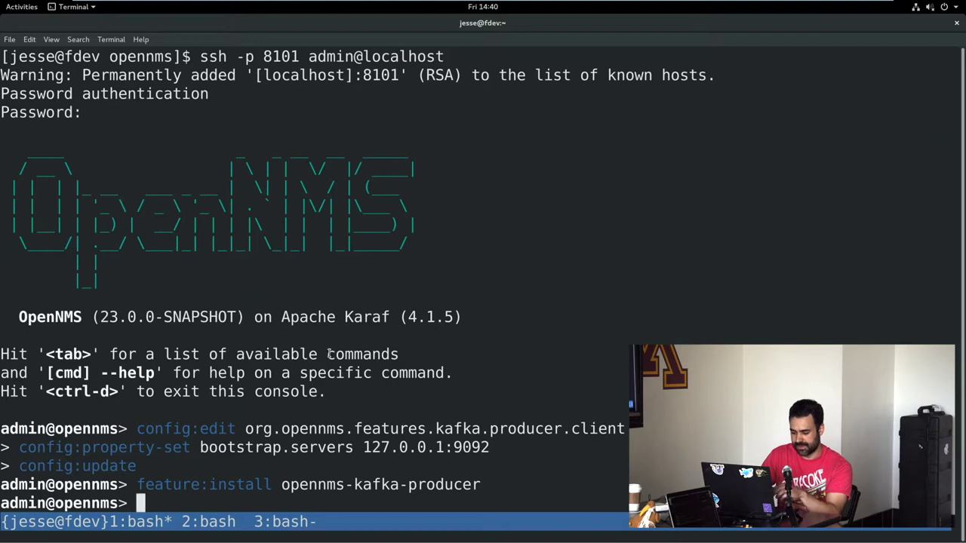
# Open a new tmux window, cd into ~/git/devjam2018-correlation-demo and list its files
pyautogui.hotkey('ctrl', 'b')
pyautogui.press('2')
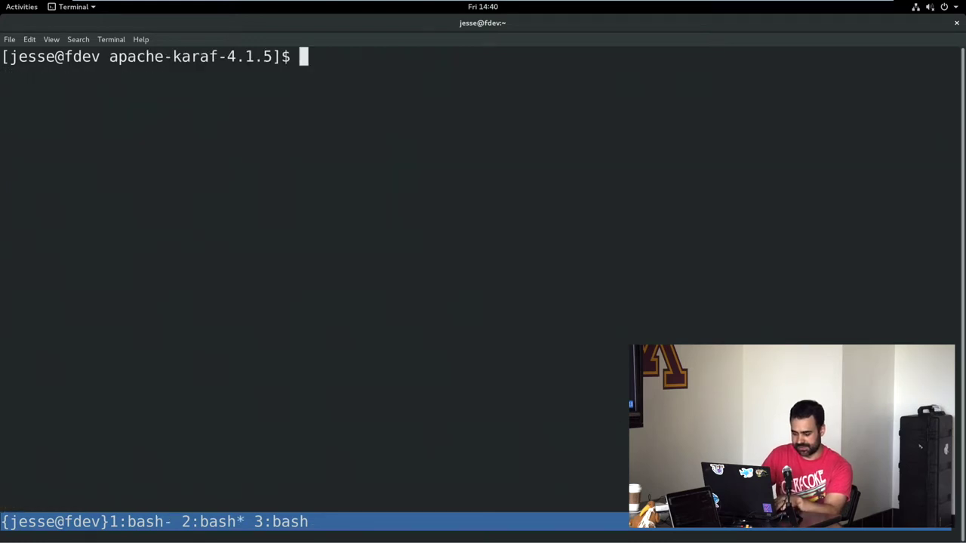
pyautogui.hotkey('ctrl', 'b')
pyautogui.write('ccd ~/')
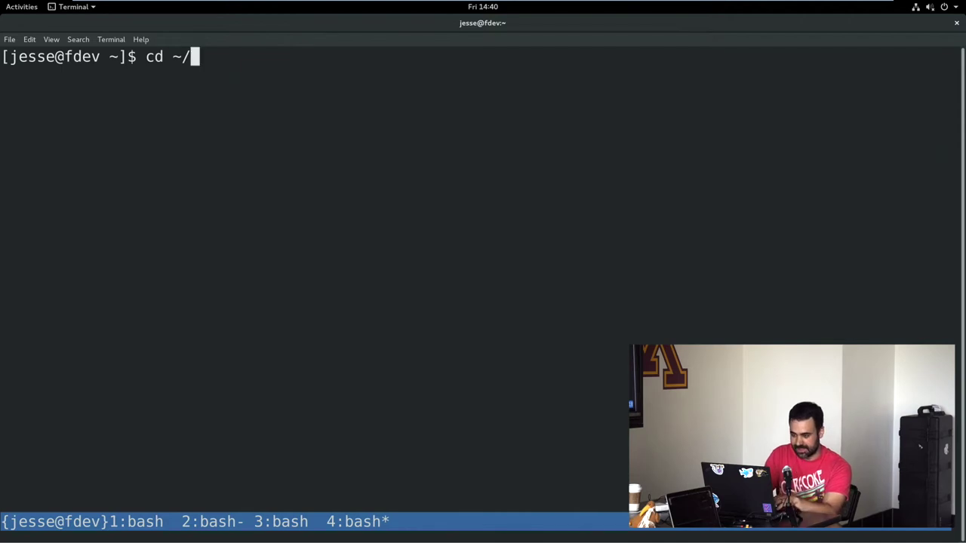
pyautogui.write('gi')
pyautogui.press('Tab')
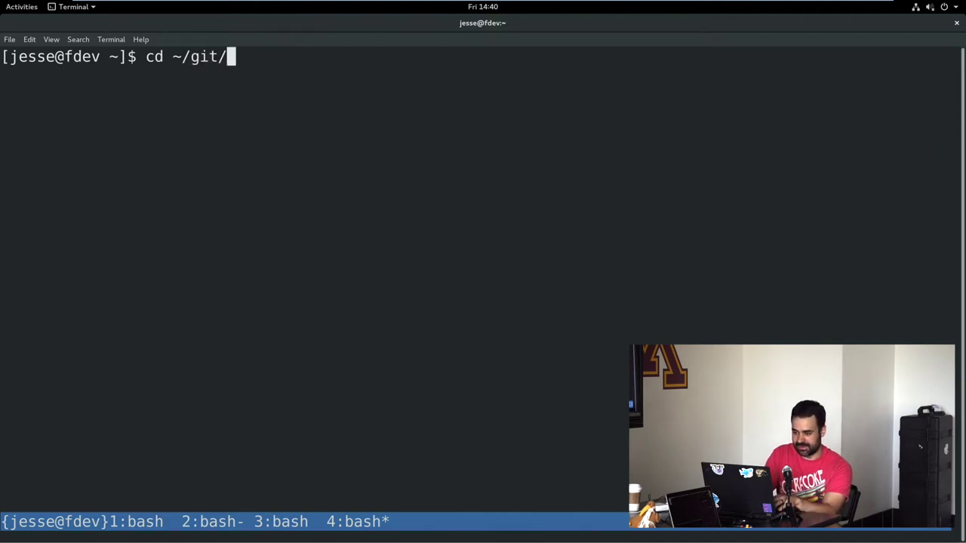
pyautogui.write('devjam')
pyautogui.press('Tab')
pyautogui.press('Tab')
pyautogui.write('2')
pyautogui.press('Tab')
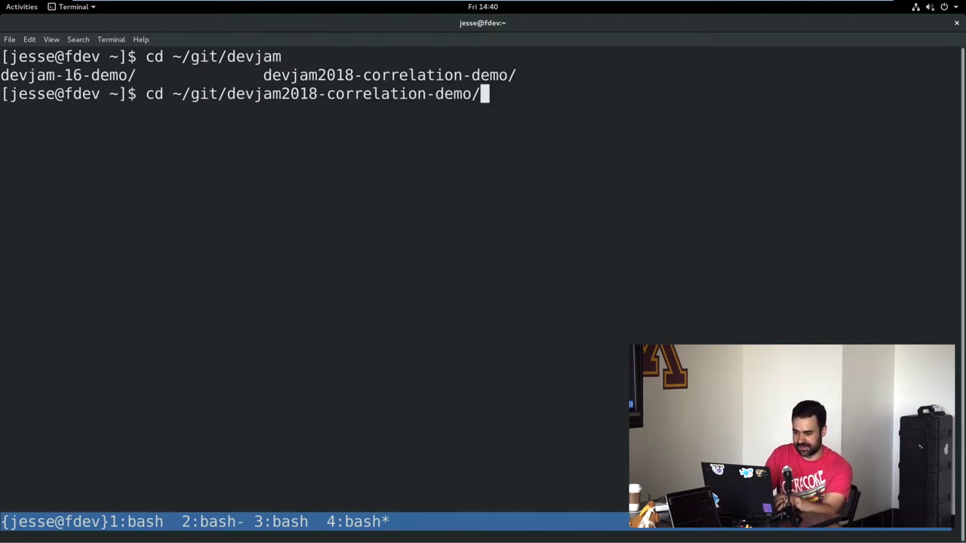
pyautogui.press('Return')
pyautogui.write('ls')
pyautogui.press('Return')
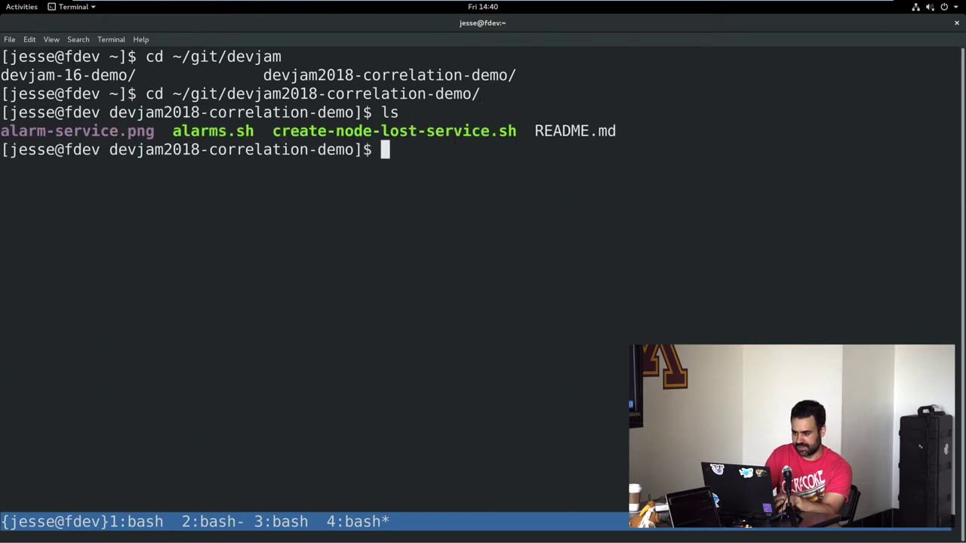
# Run ./create-node-lost-service.sh some-service to raise the alarm
pyautogui.write('./cl')
pyautogui.press('Tab')
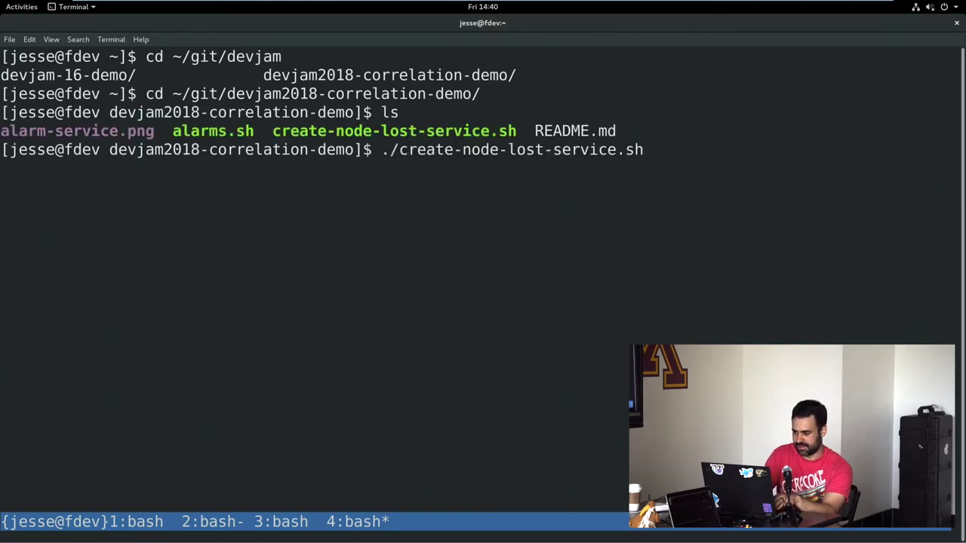
pyautogui.write('some-service')
pyautogui.press('Return')
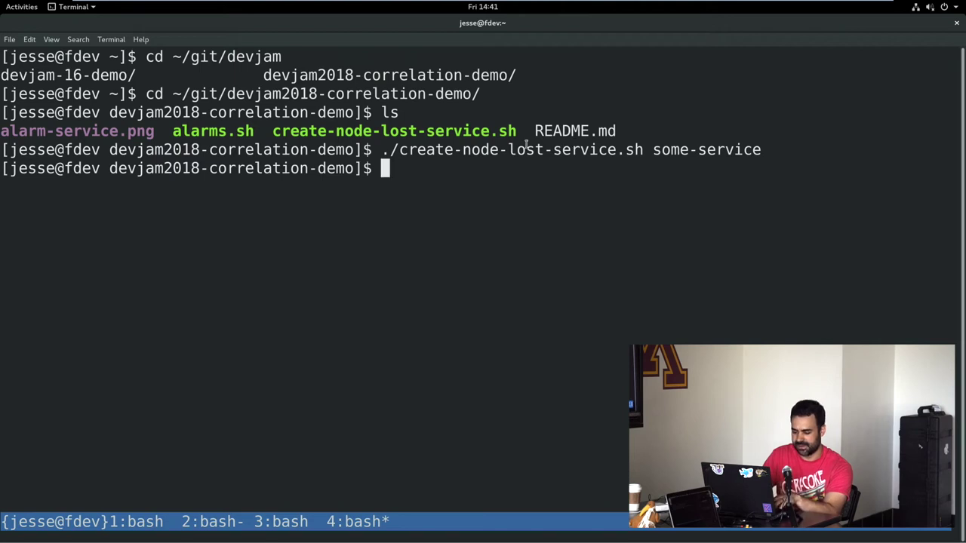
# Run kafka-producer:sync-alarms in Karaf, showing 1 reduction key in both ktable and db
pyautogui.hotkey('ctrl', 'b')
pyautogui.write('1')
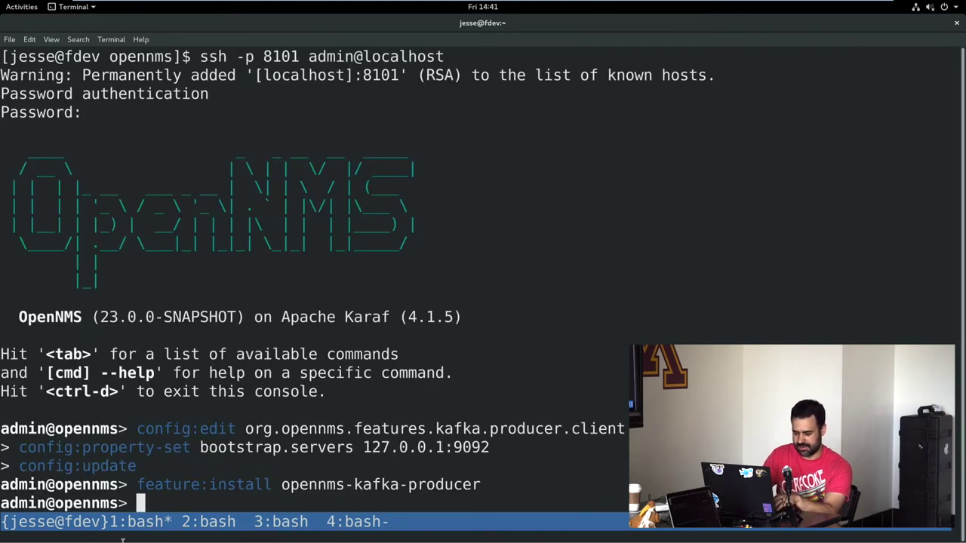
pyautogui.write('kafka')
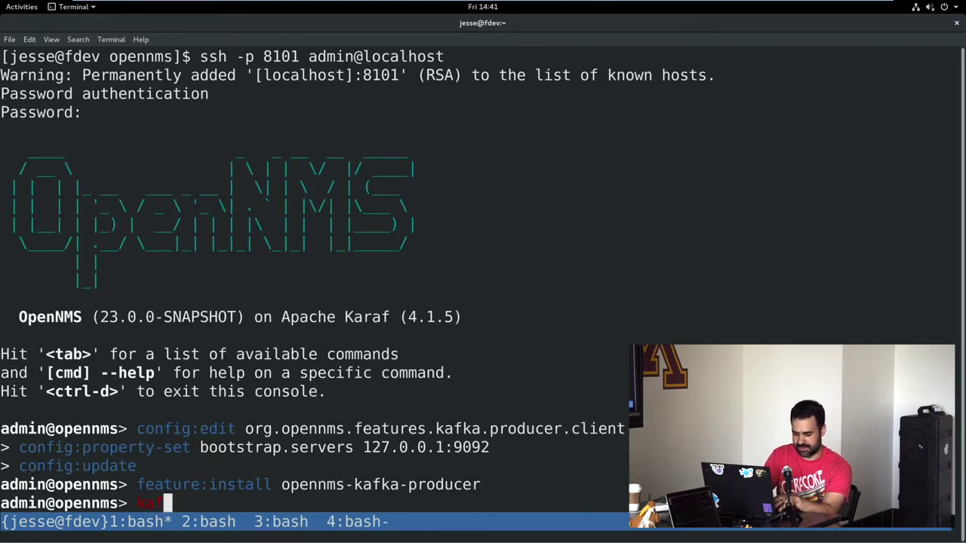
pyautogui.press('Tab')
pyautogui.write(':sy')
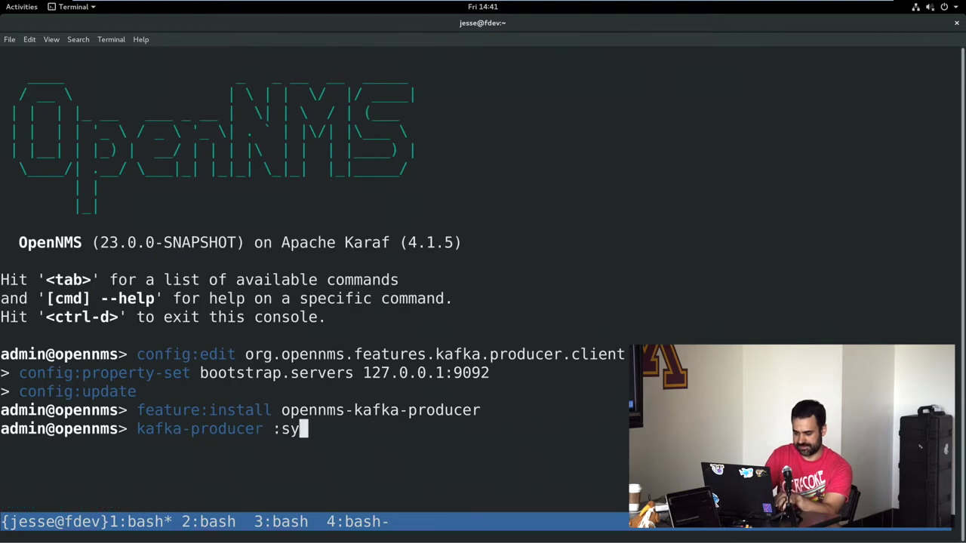
pyautogui.press('BackSpace')
pyautogui.press('BackSpace')
pyautogui.press('BackSpace')
pyautogui.press('BackSpace')
pyautogui.press('BackSpace')
pyautogui.write('r:sy')
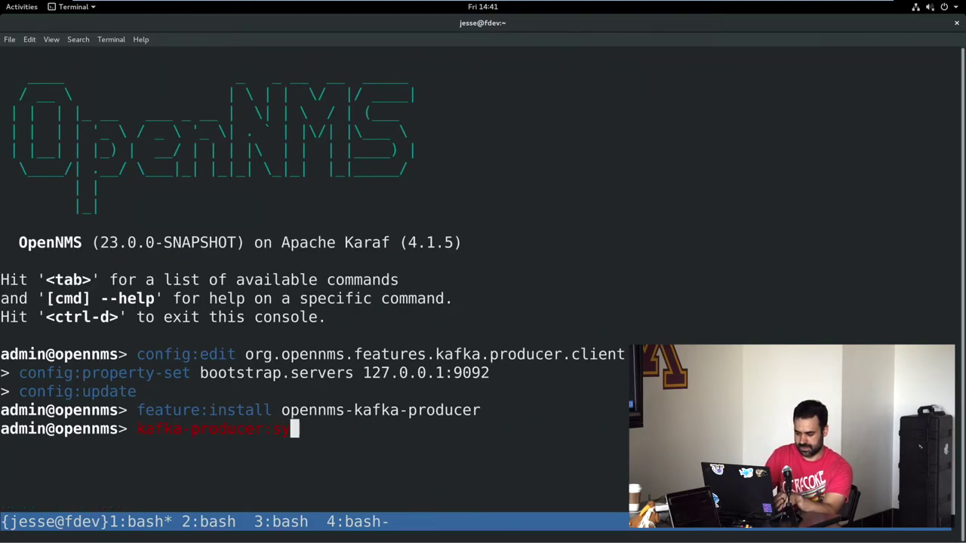
pyautogui.press('Tab')
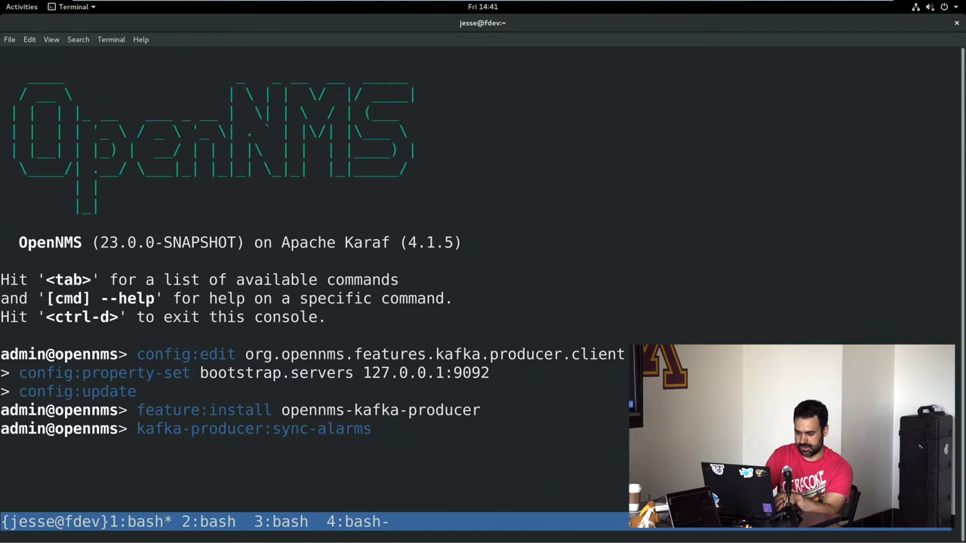
pyautogui.press('Return')
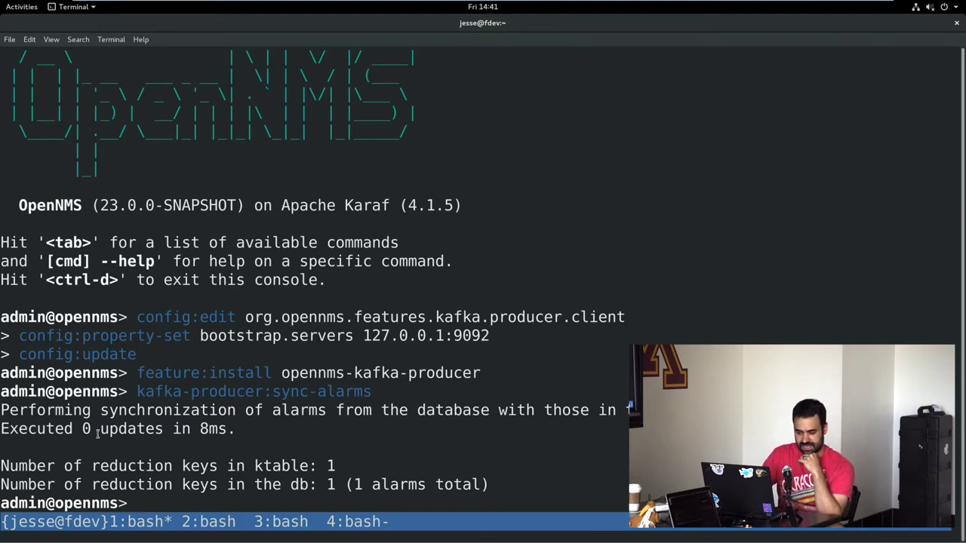
pyautogui.moveTo(90, 429); pyautogui.dragTo(82, 429)
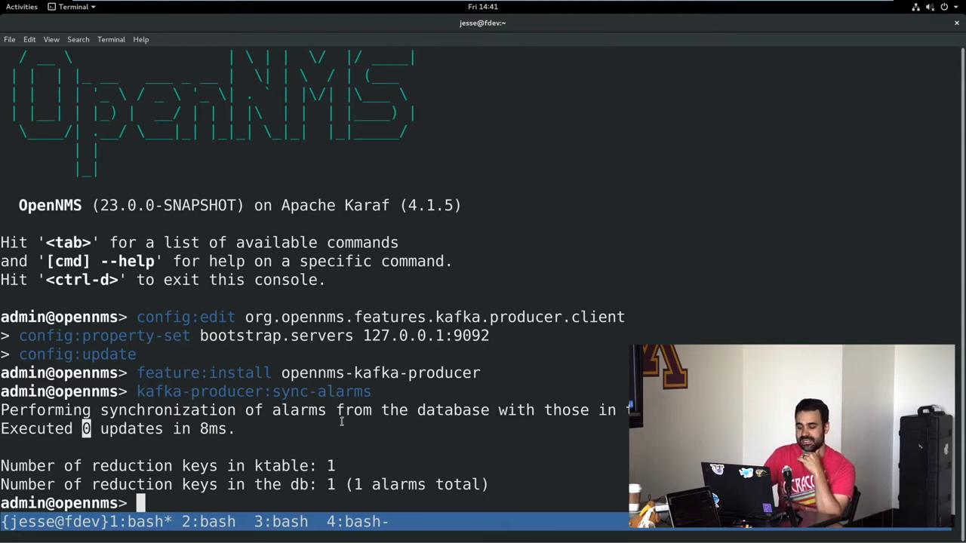
pyautogui.click(416, 430)
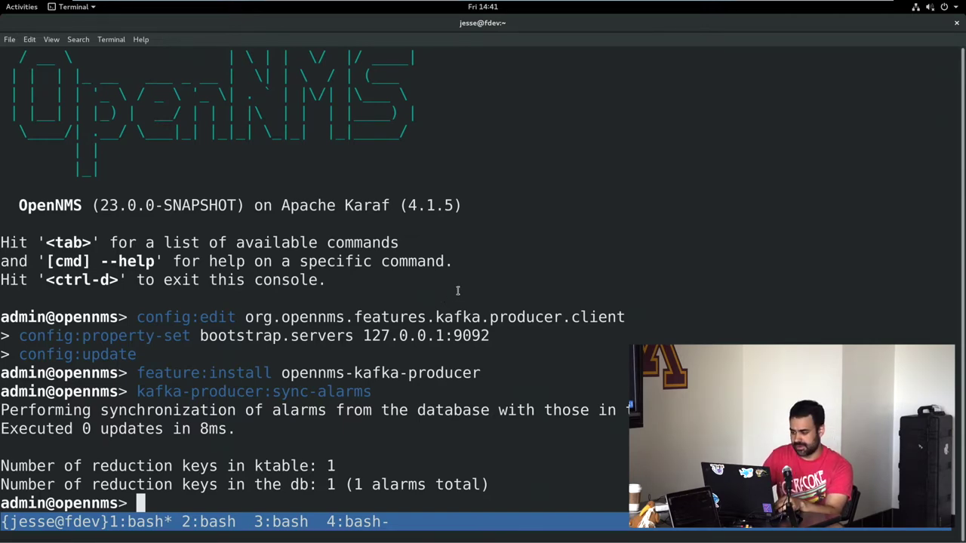
pyautogui.press('super')
# Scroll the GitHub README down to the Setup OCE instructions
pyautogui.click(679, 320)
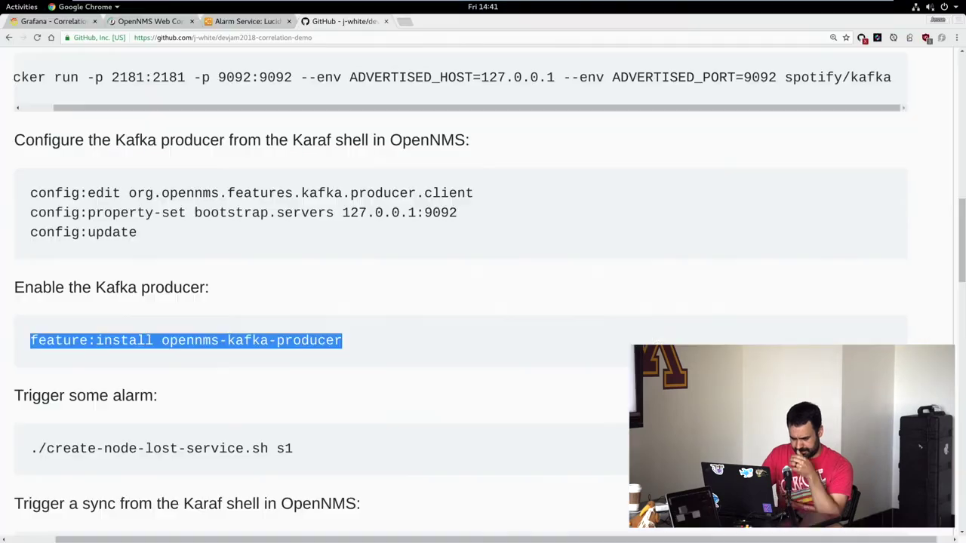
pyautogui.click(560, 349)
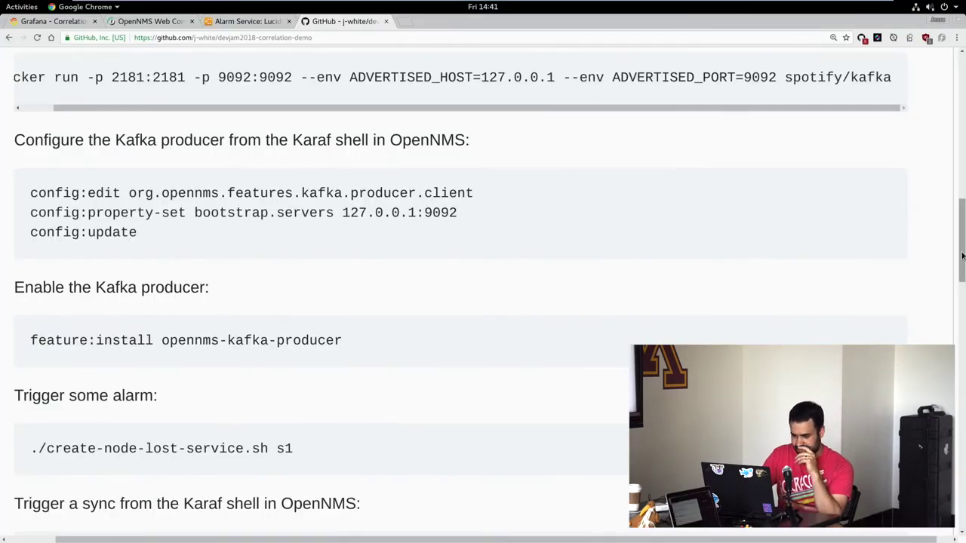
pyautogui.moveTo(962, 256); pyautogui.dragTo(963, 339)
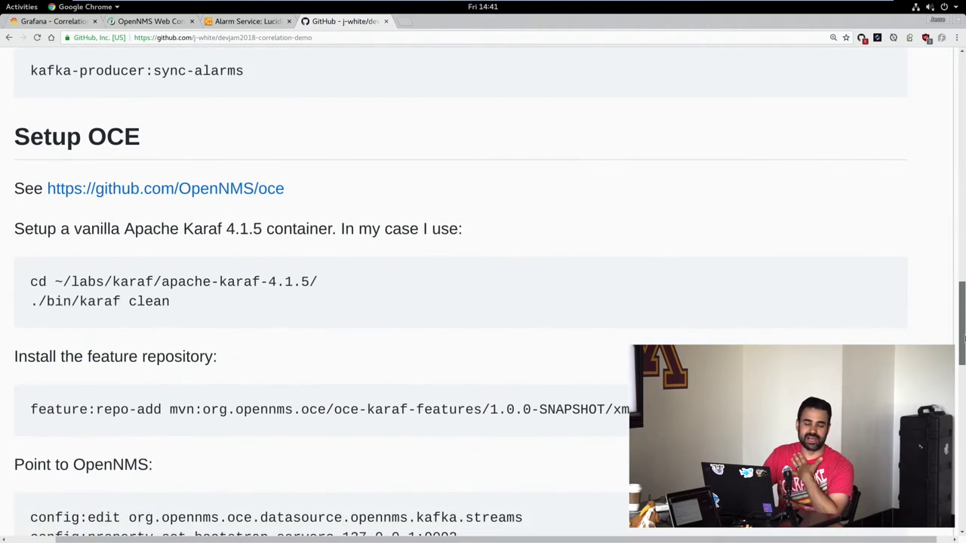
pyautogui.scroll(-1, 766, 298)
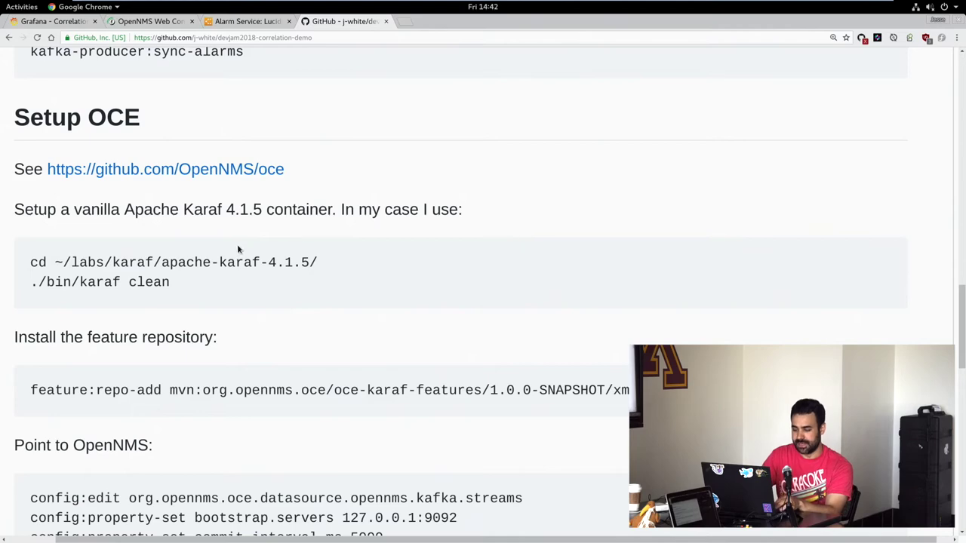
pyautogui.press('super')
# Start a clean Karaf 4.1.5 container with ./bin/karaf clean in tmux window 2
pyautogui.click(560, 240)
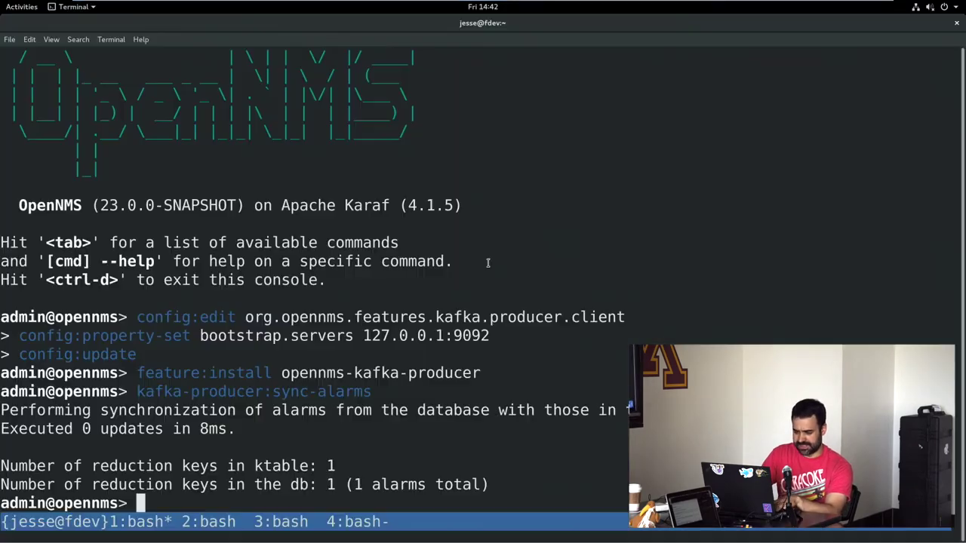
pyautogui.hotkey('ctrl', 'b')
pyautogui.press('2')
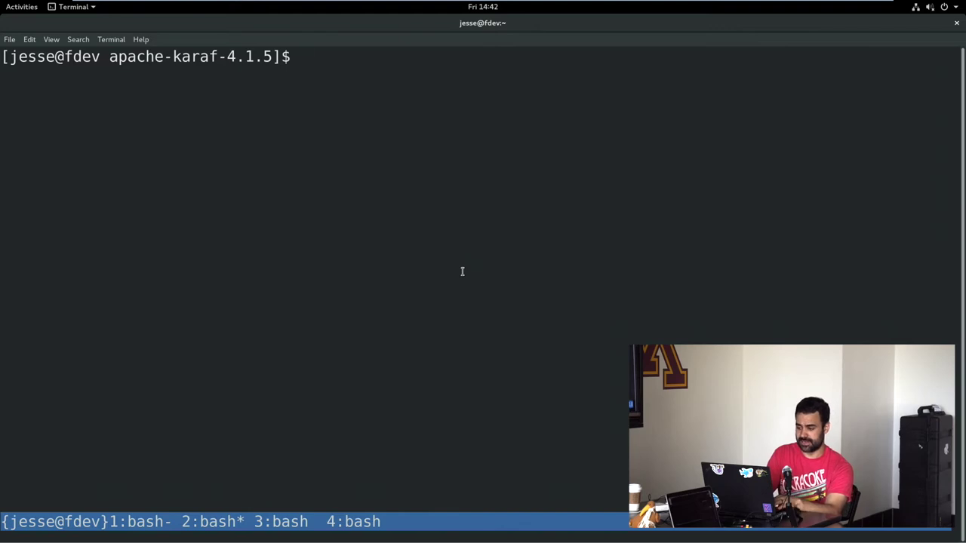
pyautogui.write('./bin/k')
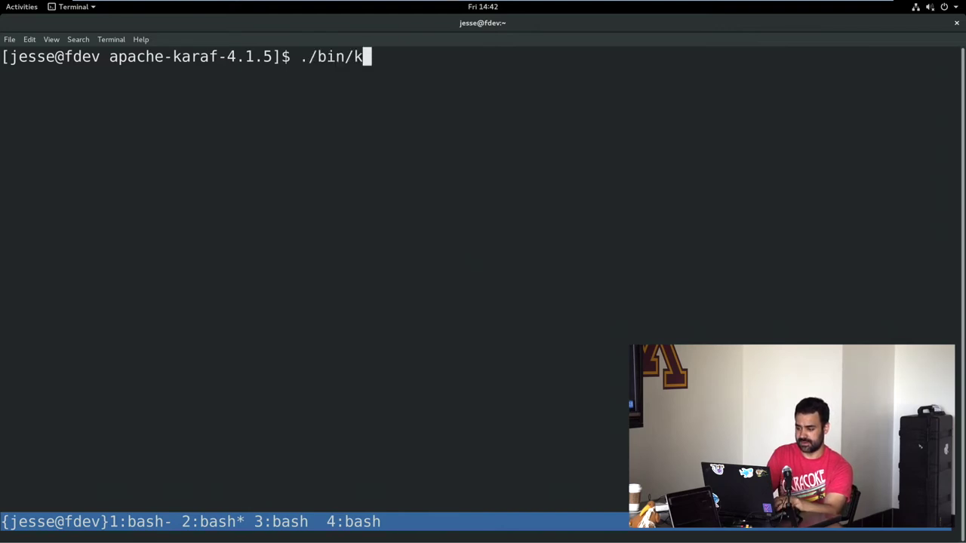
pyautogui.write('araf clean')
pyautogui.press('Return')
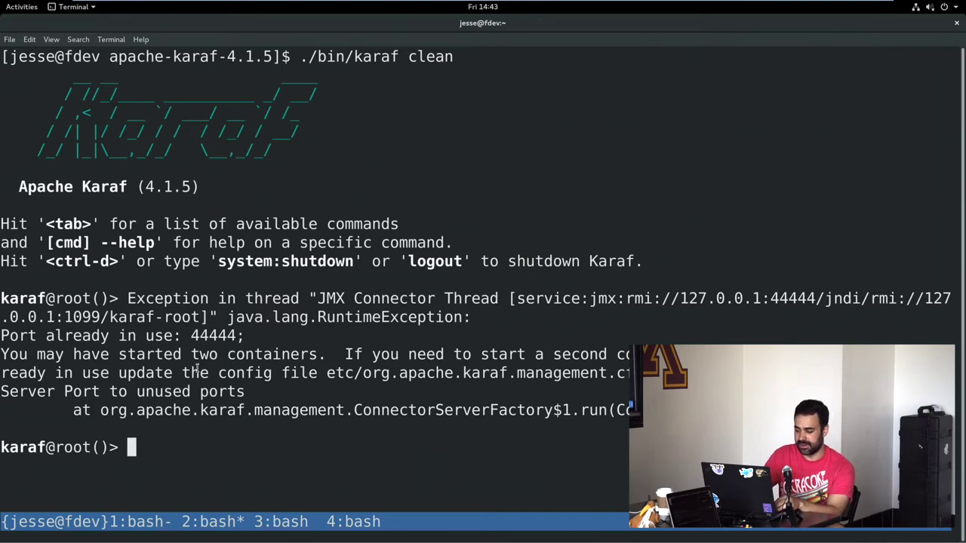
pyautogui.press('super')
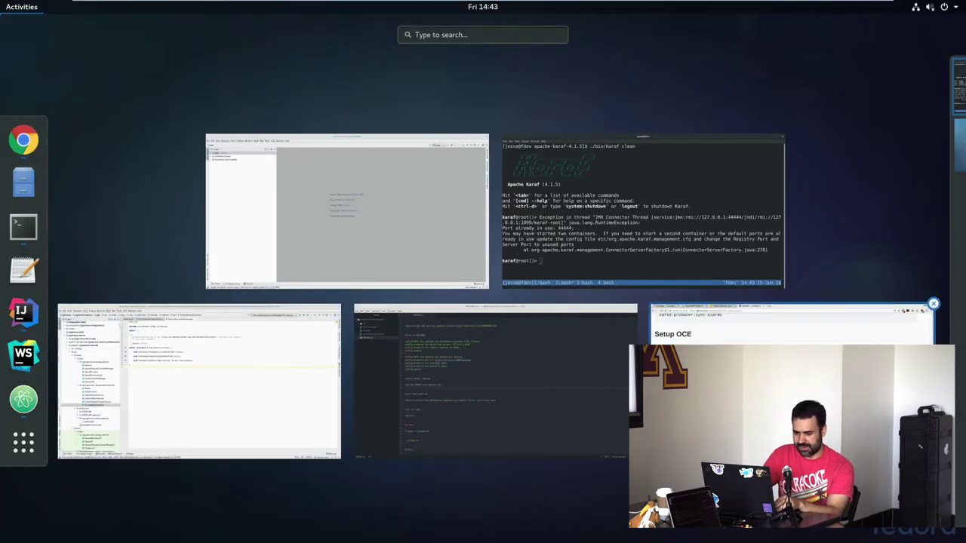
pyautogui.click(219, 279)
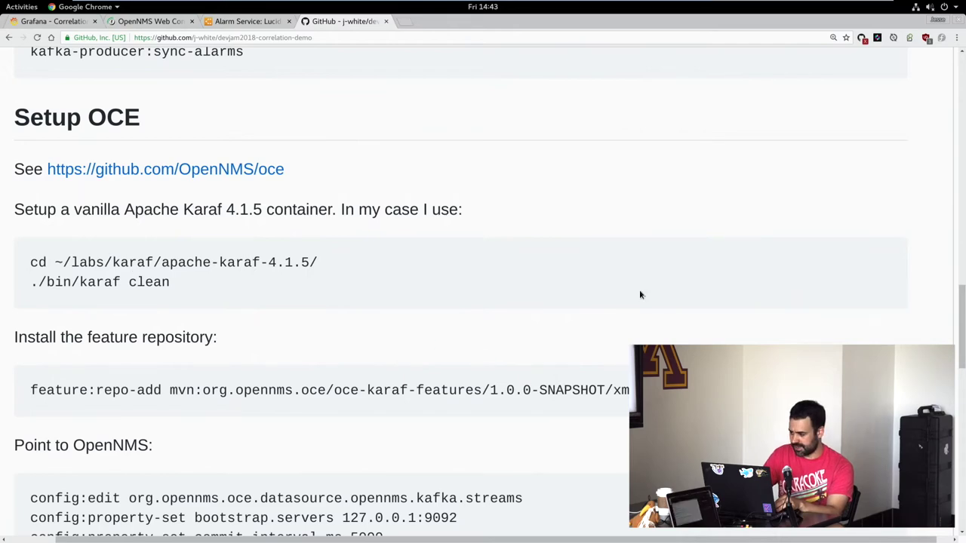
# Add the OCE feature repository by pasting and running the feature:repo-add command
pyautogui.scroll(-4, 647, 222)
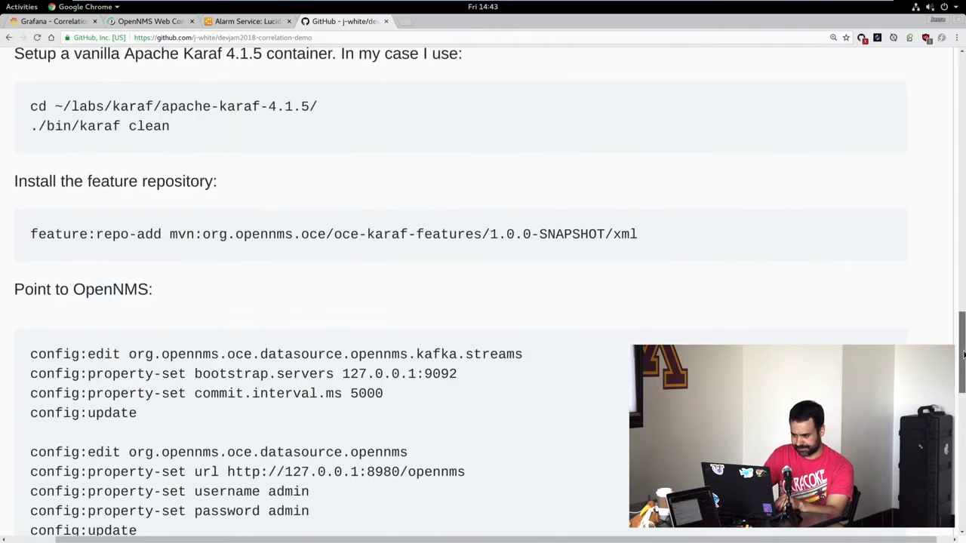
pyautogui.tripleClick(85, 226)
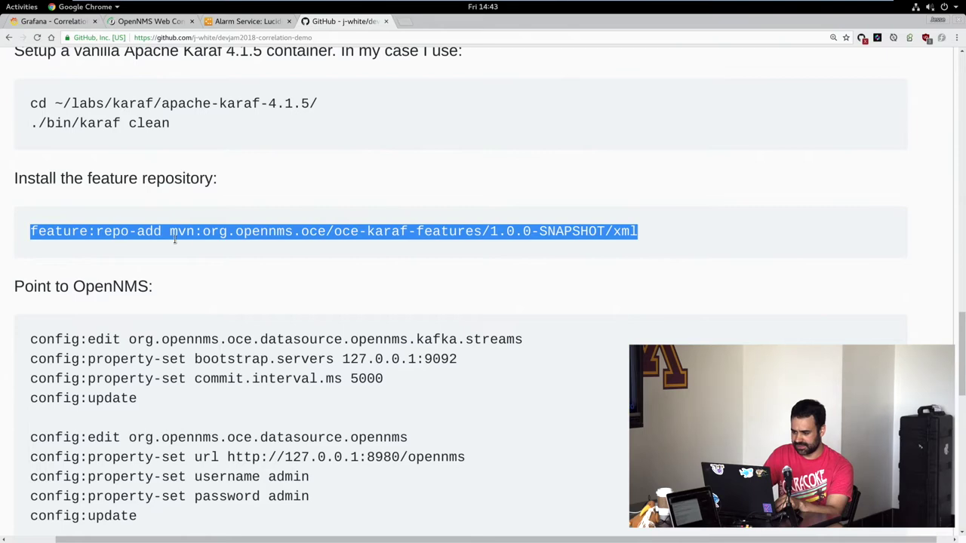
pyautogui.press('super')
pyautogui.click(573, 249)
pyautogui.rightClick(445, 189)
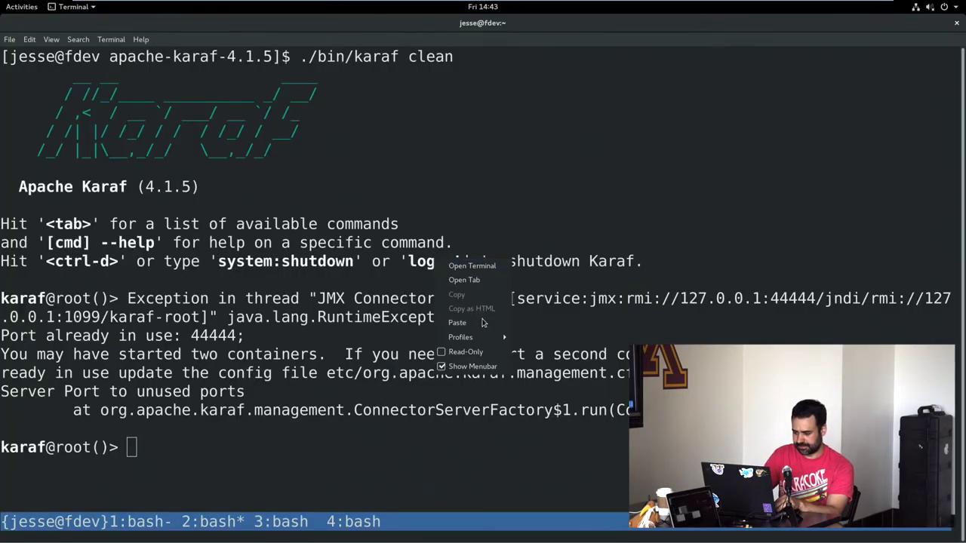
pyautogui.click(481, 318)
pyautogui.press('Return')
pyautogui.press('Return')
pyautogui.press('Return')
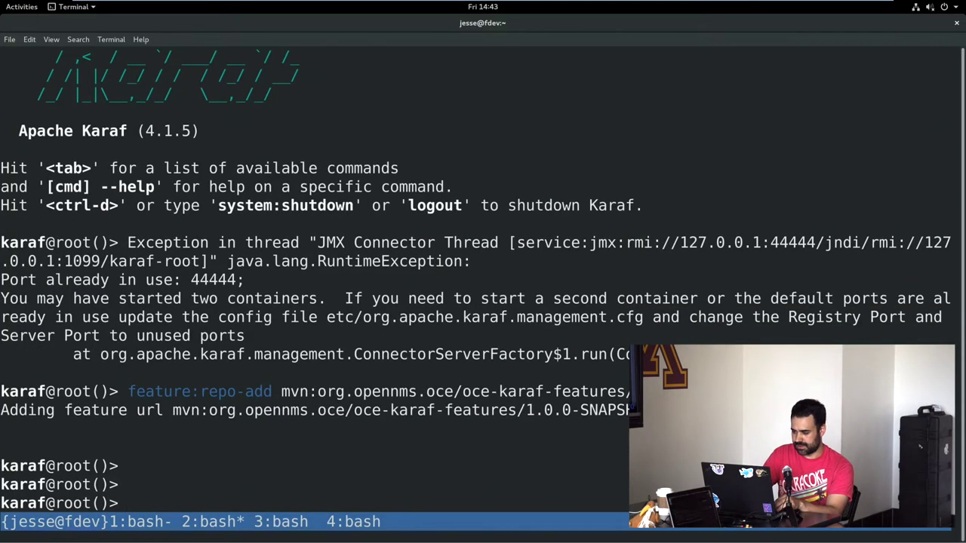
# Paste and run the four-line Kafka streams config block in Karaf
pyautogui.press('super')
pyautogui.click(792, 324)
pyautogui.scroll(-3, 963, 352)
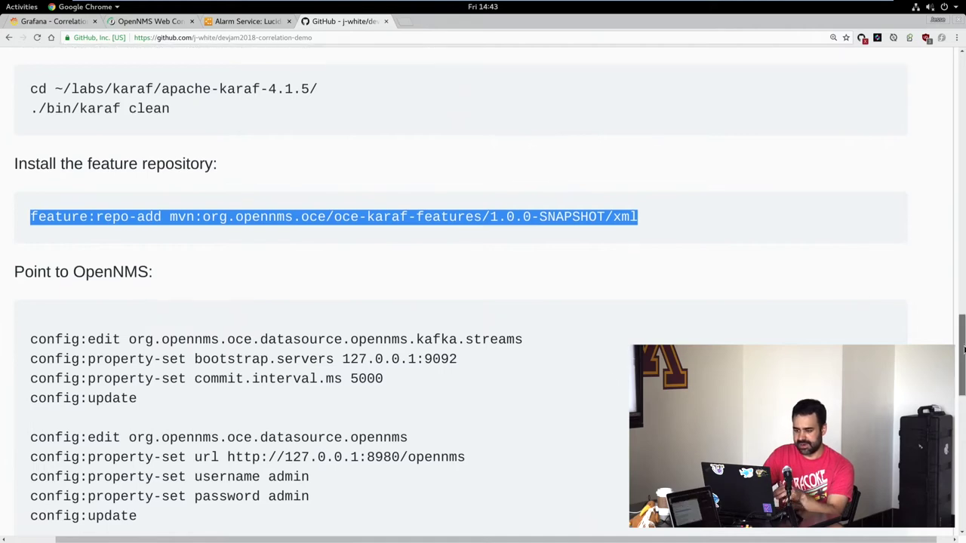
pyautogui.click(316, 213)
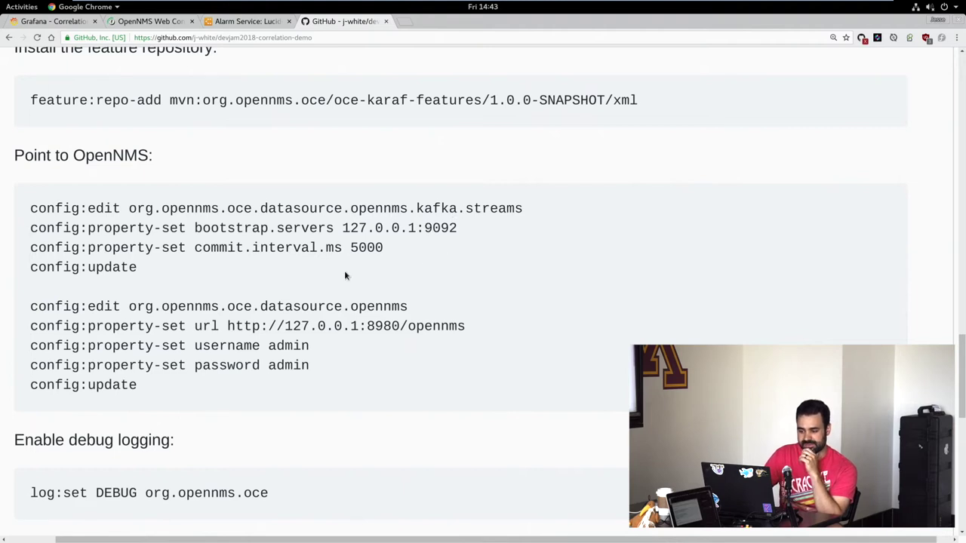
pyautogui.moveTo(345, 275); pyautogui.dragTo(30, 208)
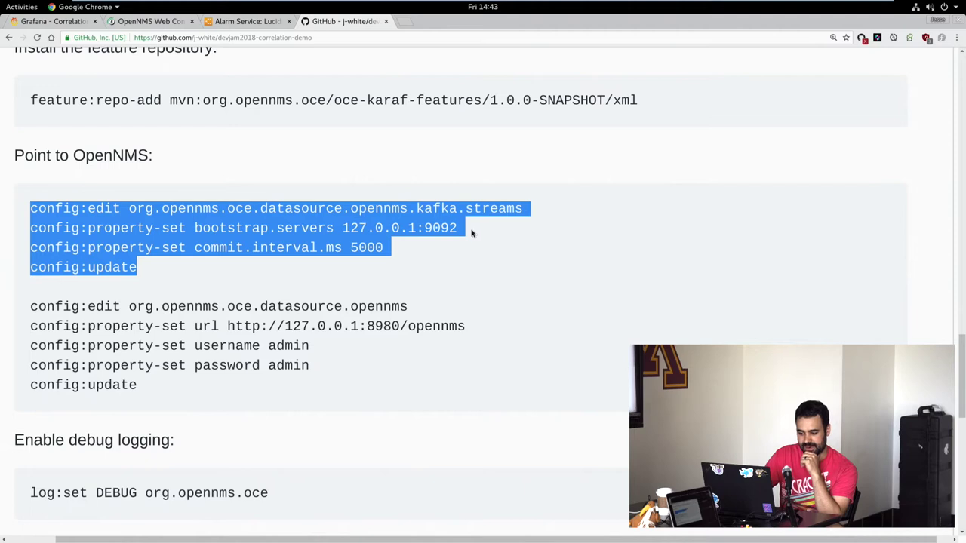
pyautogui.moveTo(185, 386); pyautogui.dragTo(31, 305)
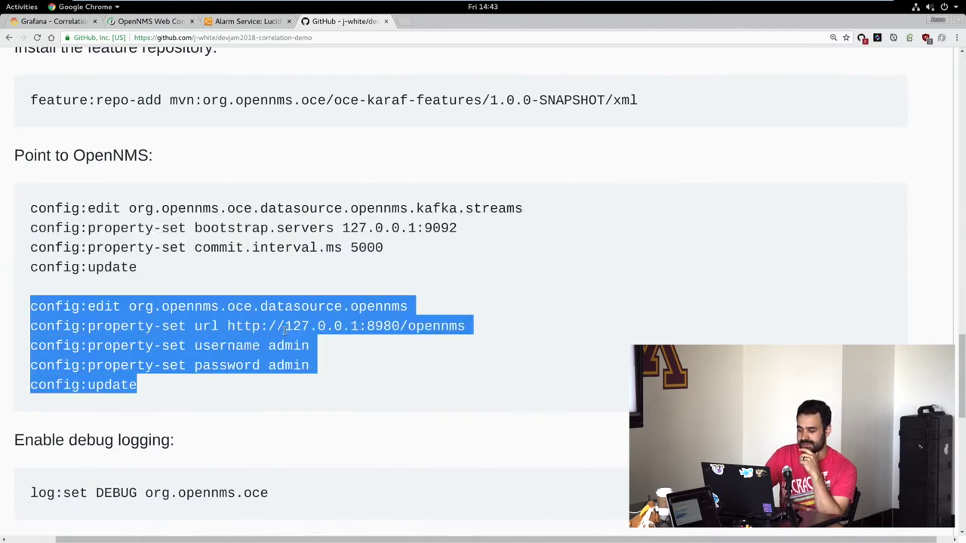
pyautogui.click(356, 249)
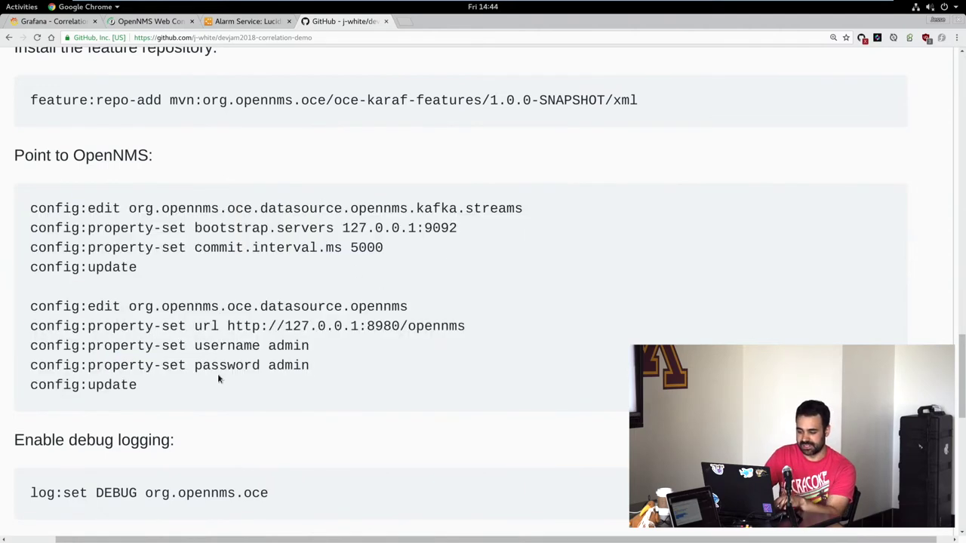
pyautogui.moveTo(160, 277); pyautogui.dragTo(31, 210)
pyautogui.hotkey('ctrl', 'c')
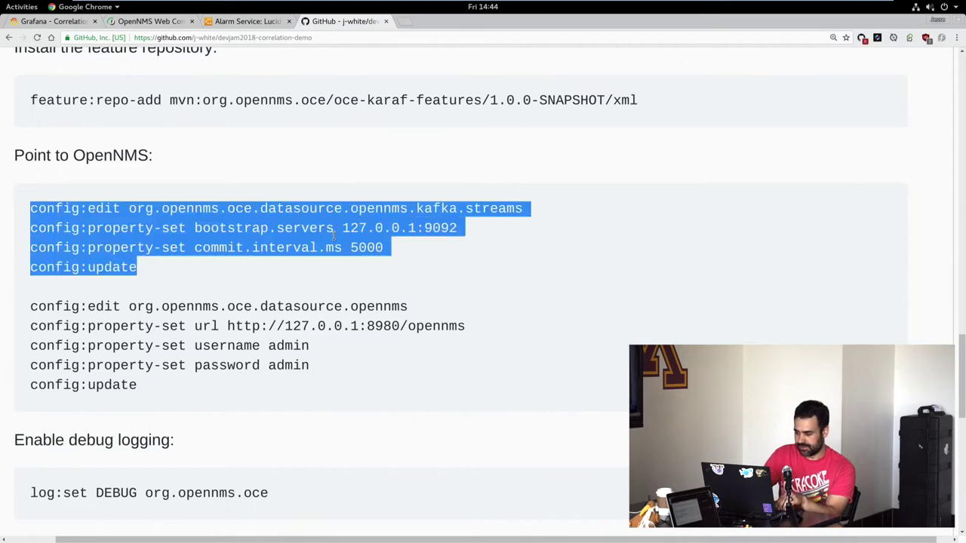
pyautogui.press('super')
pyautogui.click(511, 240)
pyautogui.rightClick(509, 244)
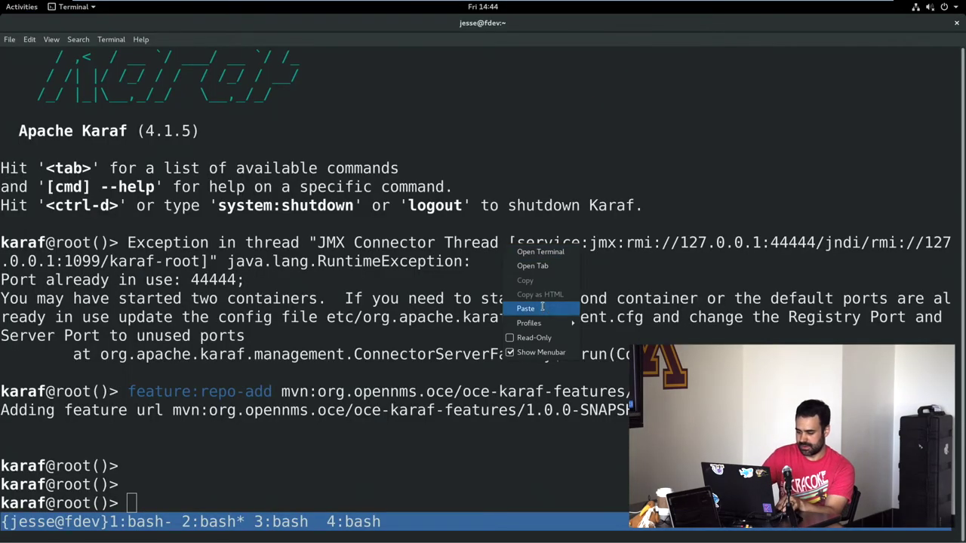
pyautogui.click(542, 305)
# Paste and run the OpenNMS datasource config block in Karaf
pyautogui.press('super')
pyautogui.click(136, 383)
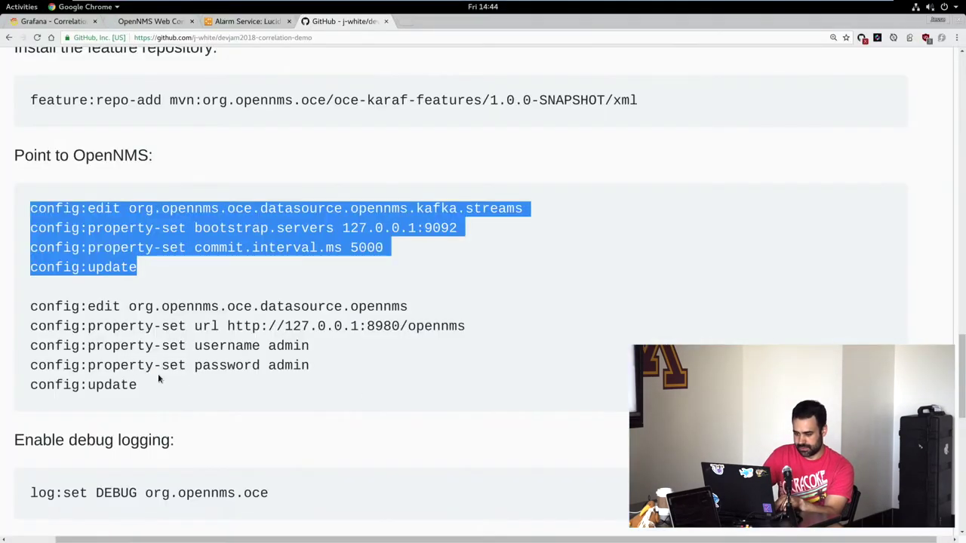
pyautogui.moveTo(140, 385); pyautogui.dragTo(32, 308)
pyautogui.hotkey('ctrl', 'c')
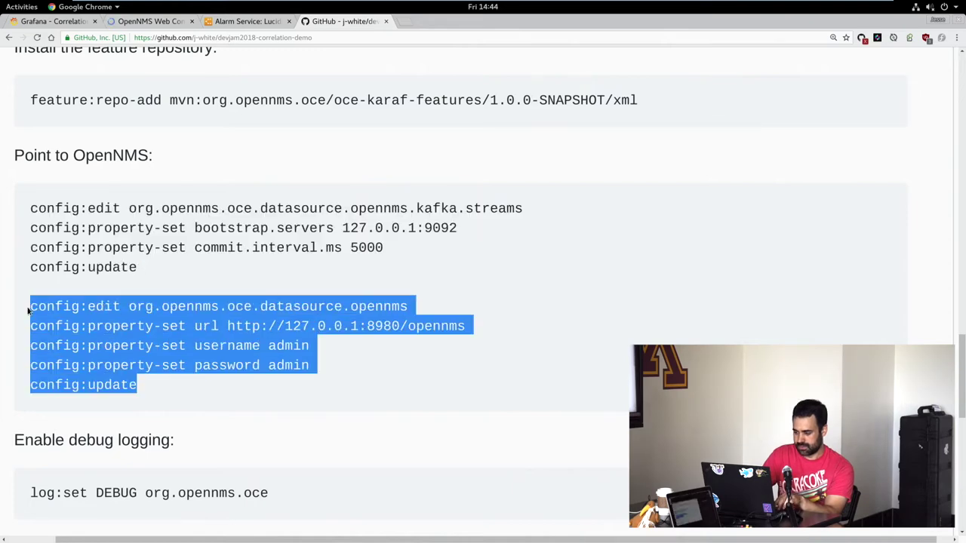
pyautogui.press('super')
pyautogui.click(553, 272)
pyautogui.rightClick(521, 261)
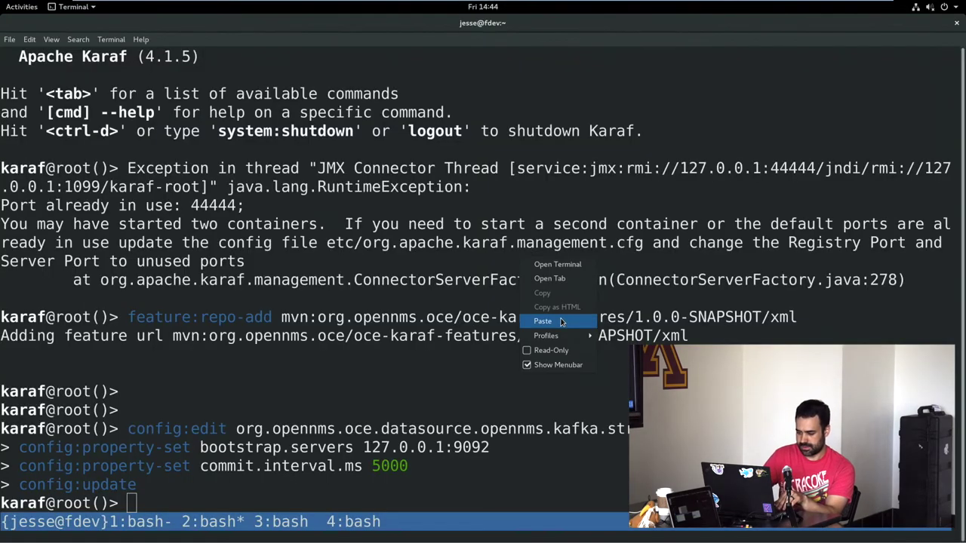
pyautogui.click(551, 322)
# Enable OCE debug logging with the log:set DEBUG command
pyautogui.press('super')
pyautogui.click(136, 383)
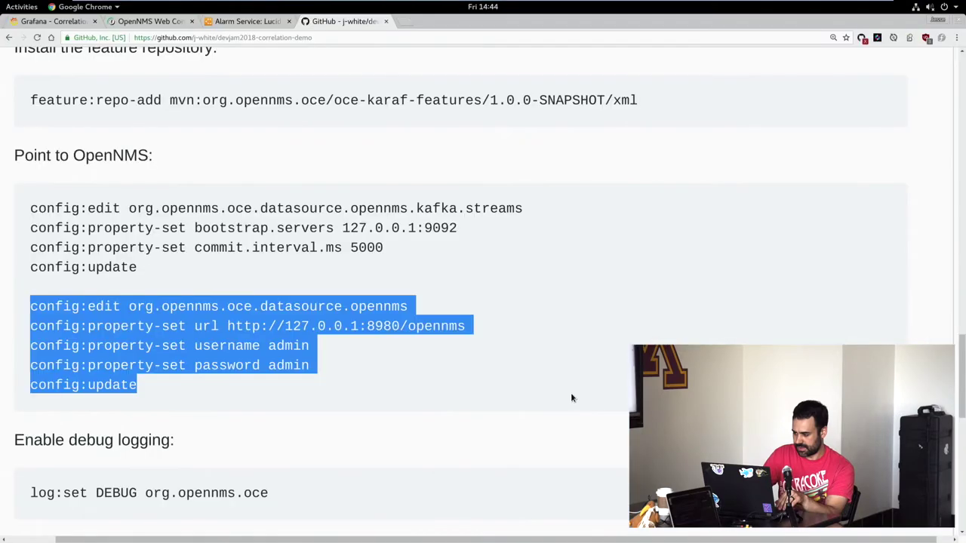
pyautogui.scroll(-5, 964, 375)
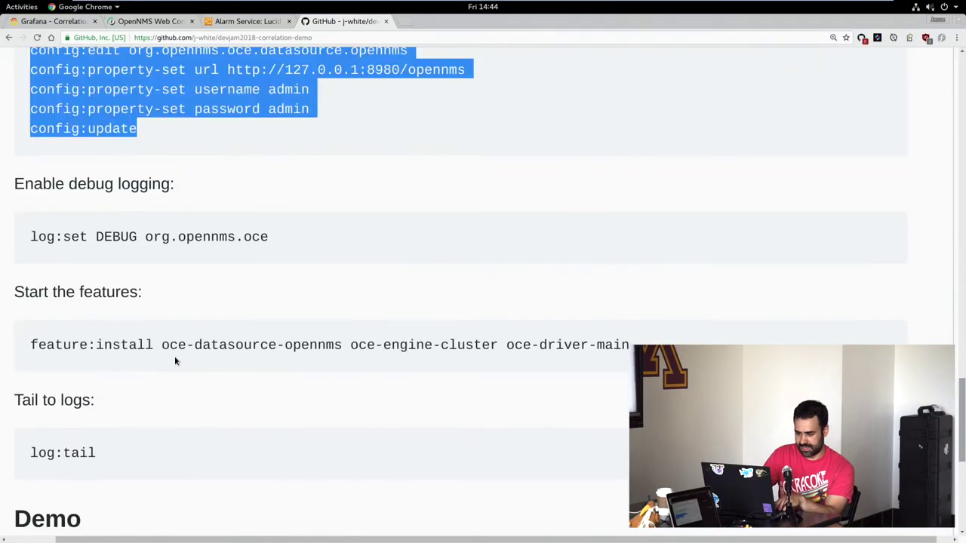
pyautogui.moveTo(322, 246); pyautogui.dragTo(4, 234)
pyautogui.hotkey('ctrl', 'c')
pyautogui.press('super')
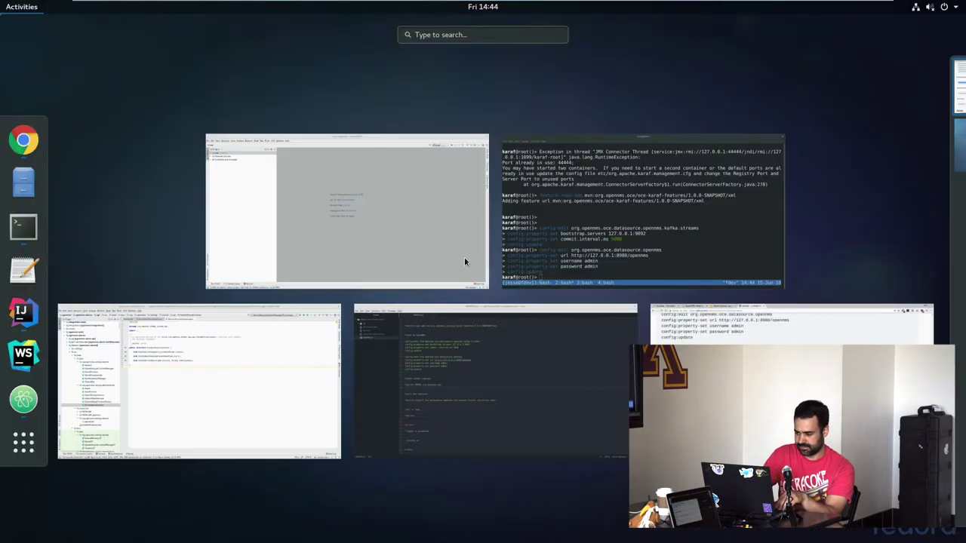
pyautogui.click(537, 256)
pyautogui.rightClick(531, 246)
pyautogui.click(580, 307)
pyautogui.press('Return')
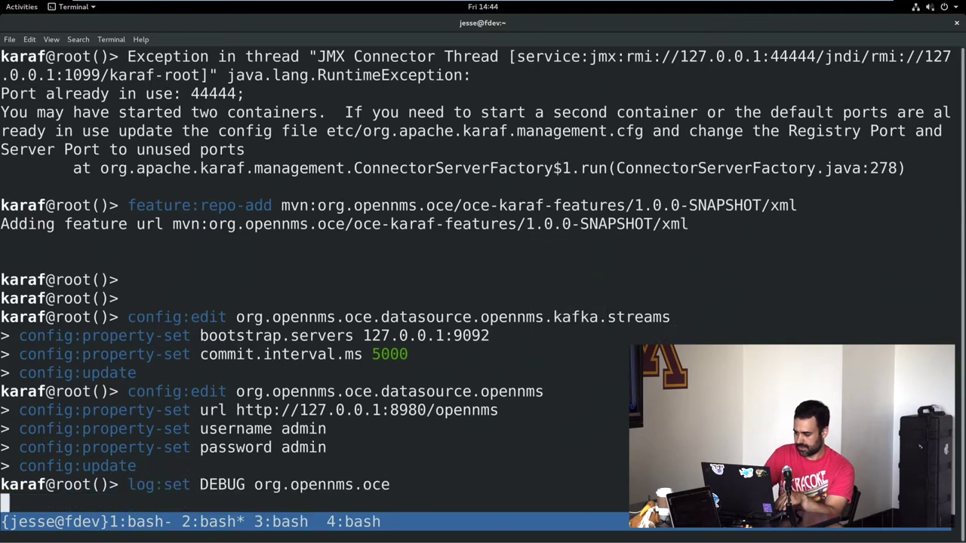
# Locate the OCE feature:install command line in the README
pyautogui.press('super')
pyautogui.click(547, 399)
pyautogui.moveTo(636, 345); pyautogui.dragTo(26, 345)
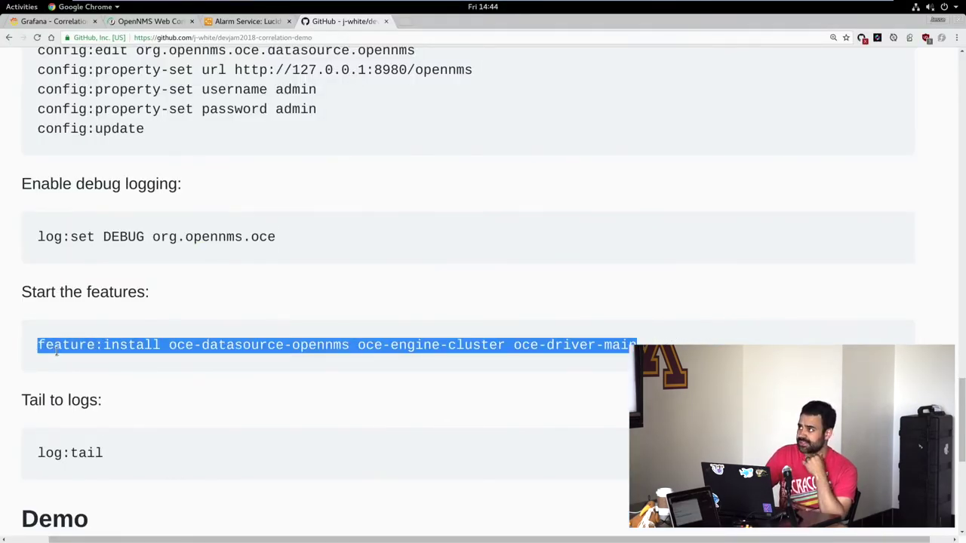
pyautogui.click(136, 374)
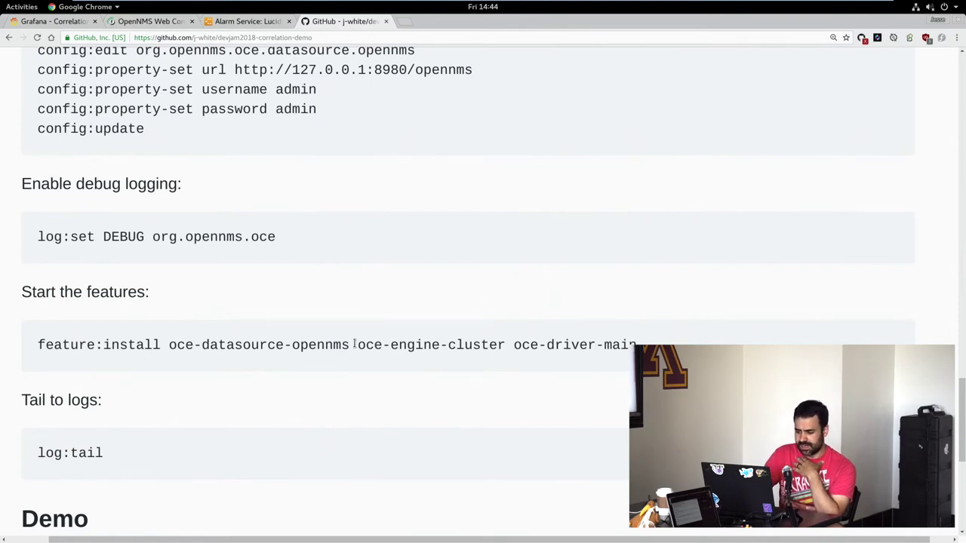
pyautogui.moveTo(349, 344); pyautogui.dragTo(167, 341)
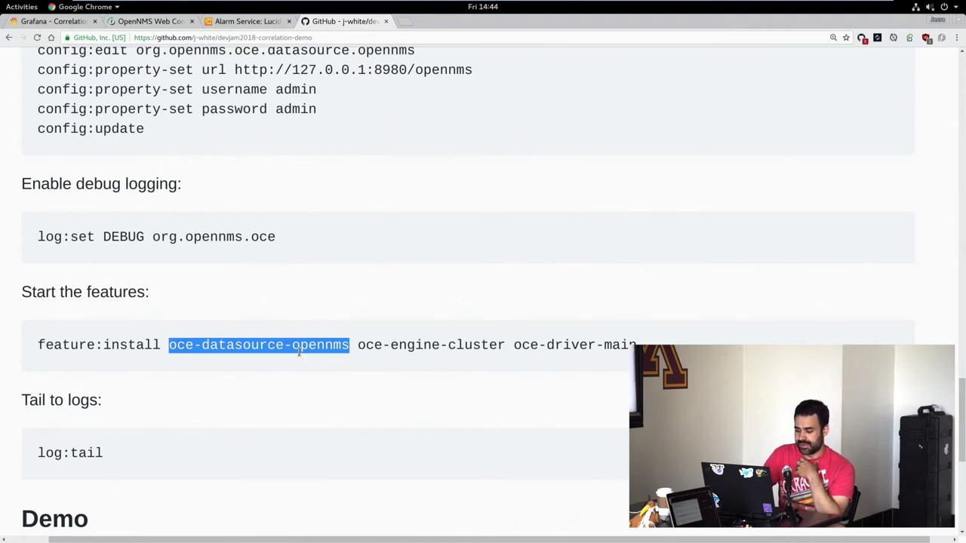
pyautogui.moveTo(359, 345); pyautogui.dragTo(502, 345)
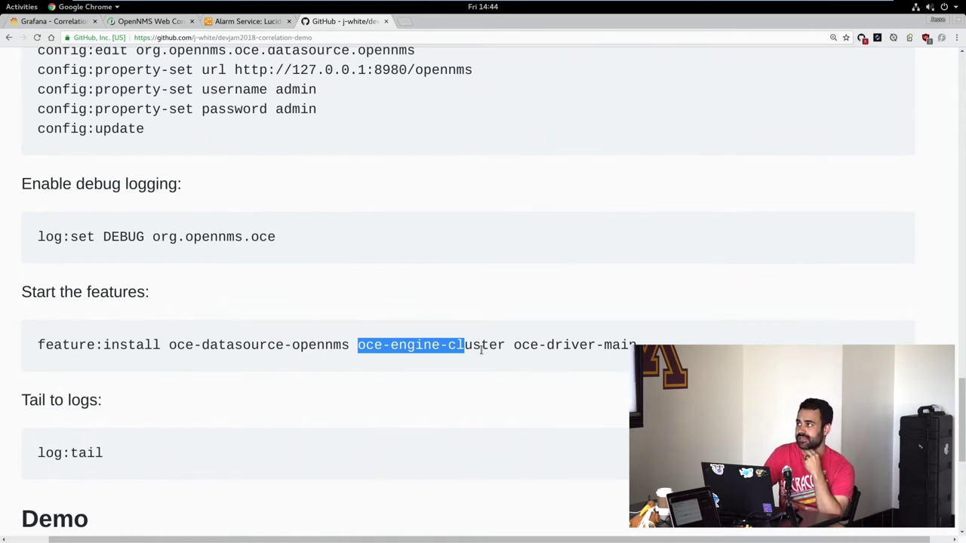
pyautogui.doubleClick(476, 345)
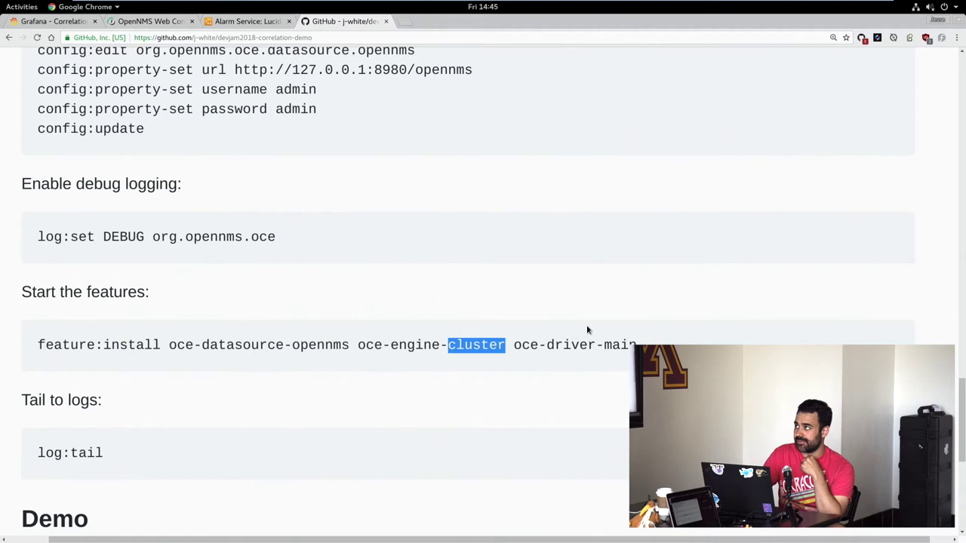
pyautogui.click(616, 347)
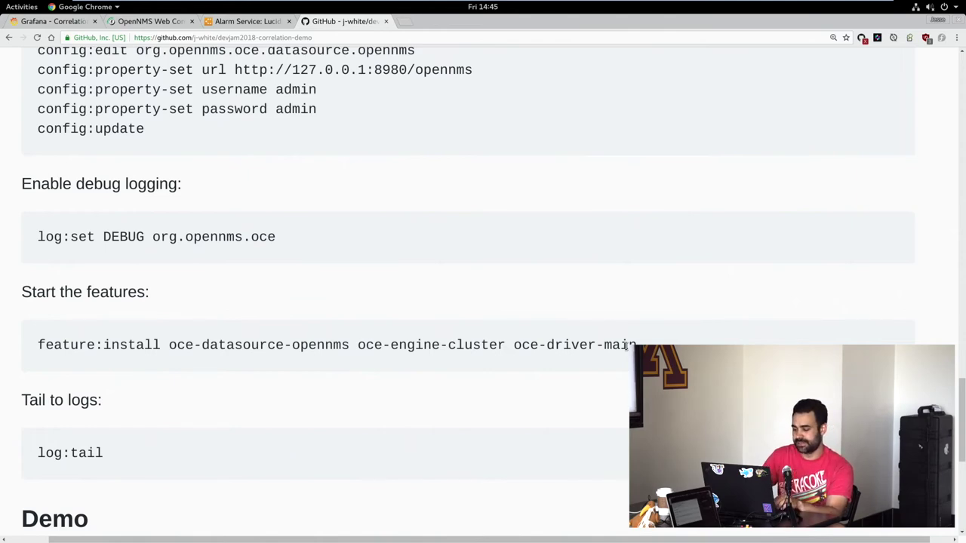
pyautogui.tripleClick(18, 351)
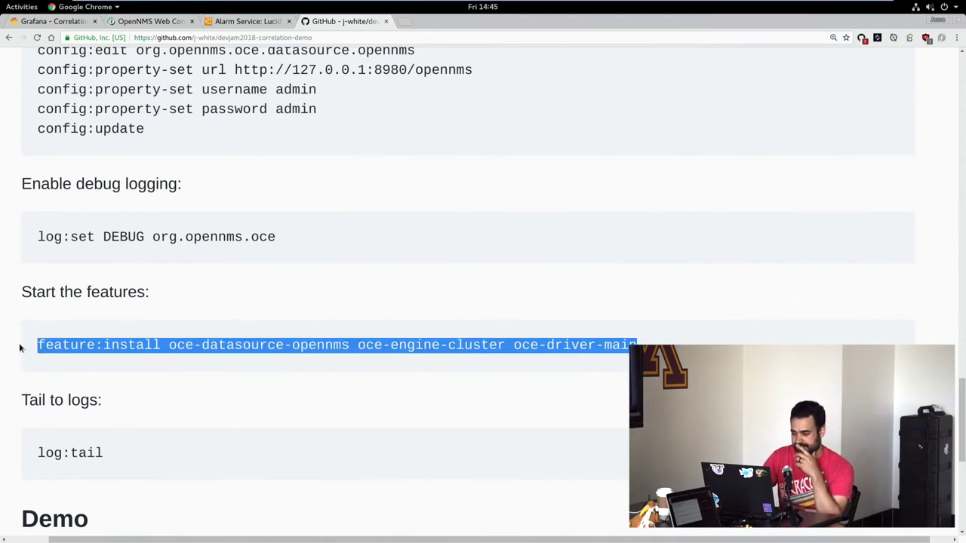
pyautogui.press('super')
pyautogui.click(559, 250)
pyautogui.rightClick(502, 253)
# Install the OCE datasource, engine-cluster and driver features in Karaf
pyautogui.click(559, 305)
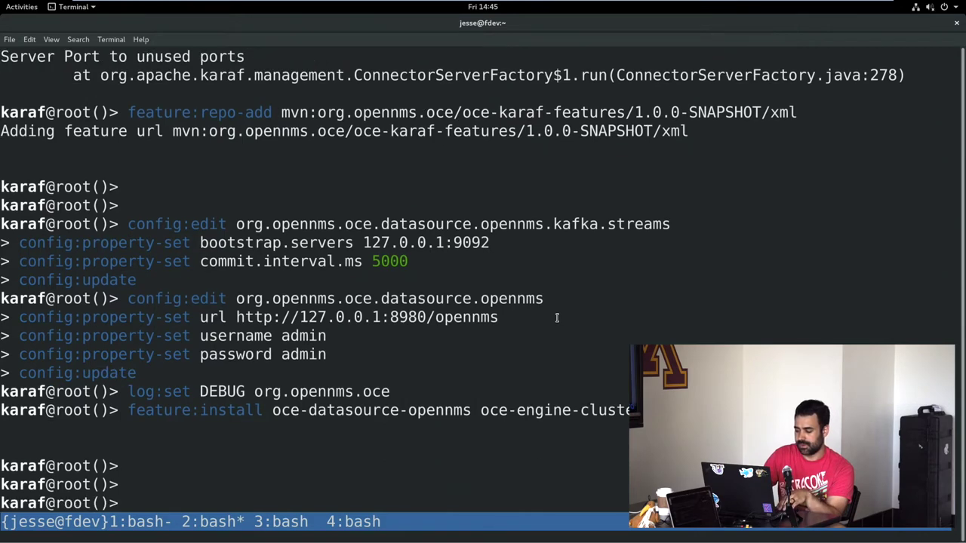
pyautogui.press('super')
pyautogui.click(667, 329)
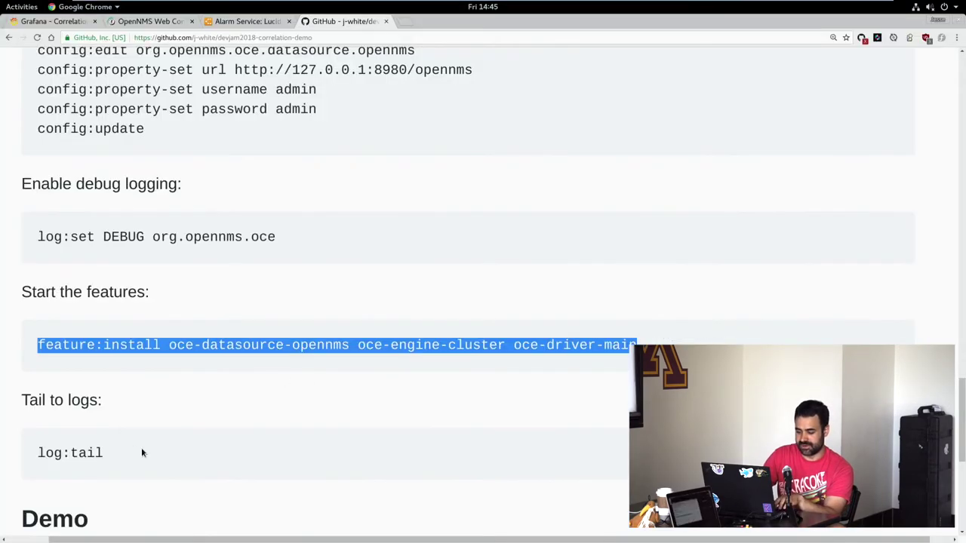
# Stream the OCE log with log:tail, showing Kafka streams RUNNING and ClusterEngine activity
pyautogui.moveTo(141, 452); pyautogui.dragTo(36, 452)
pyautogui.hotkey('ctrl', 'c')
pyautogui.press('super')
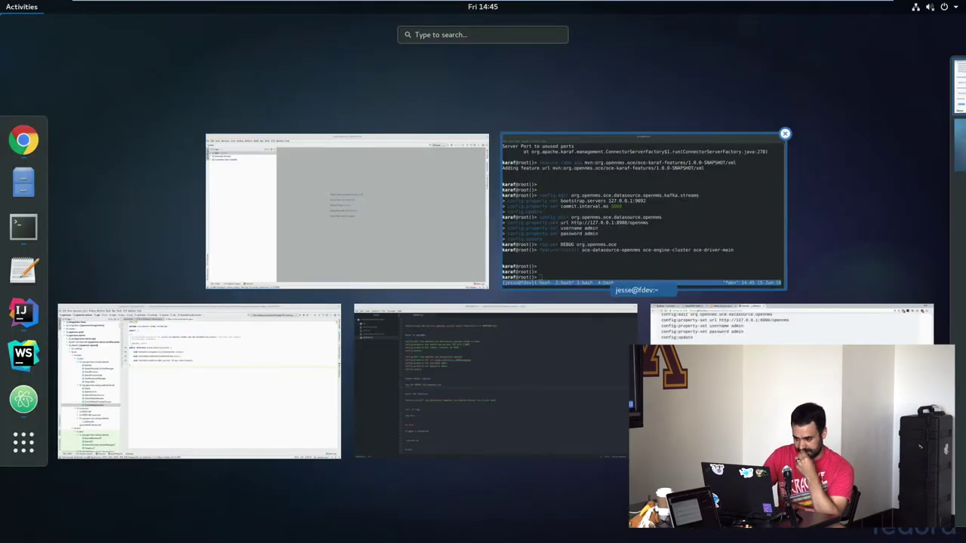
pyautogui.click(554, 254)
pyautogui.rightClick(553, 255)
pyautogui.click(573, 286)
pyautogui.press('Return')
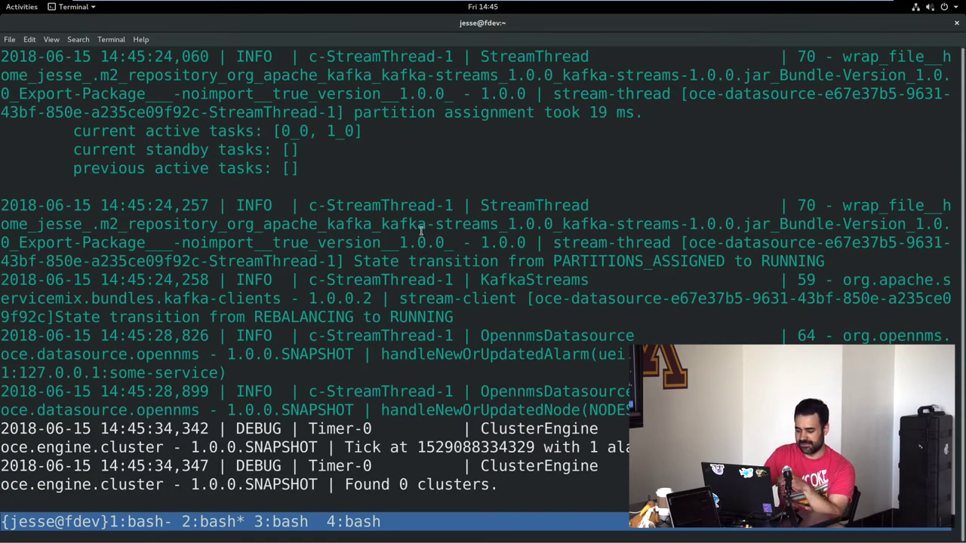
# Glance at the Karaf console in tmux window 1, then return to the streaming OCE log in window 2
pyautogui.hotkey('ctrl', 'b')
pyautogui.press('1')
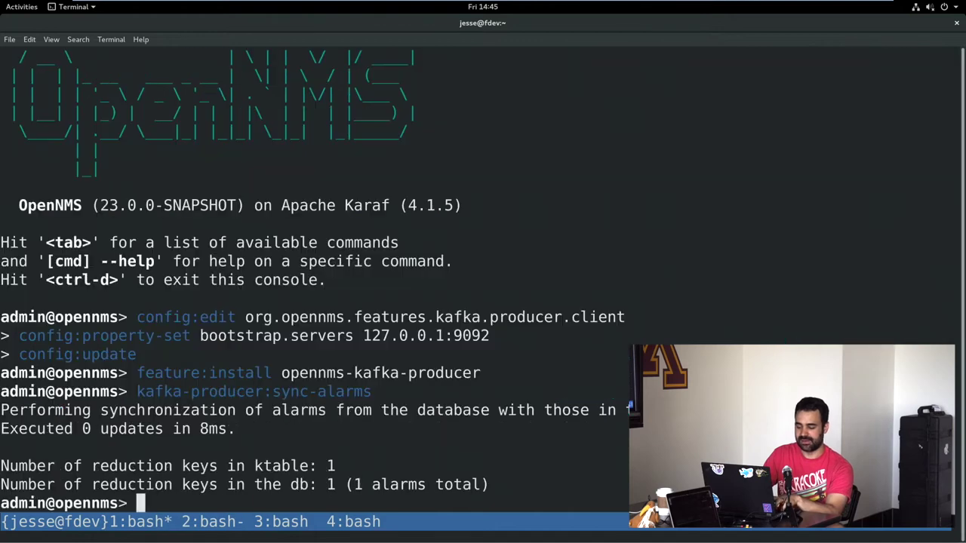
pyautogui.hotkey('ctrl', 'b')
pyautogui.press('2')
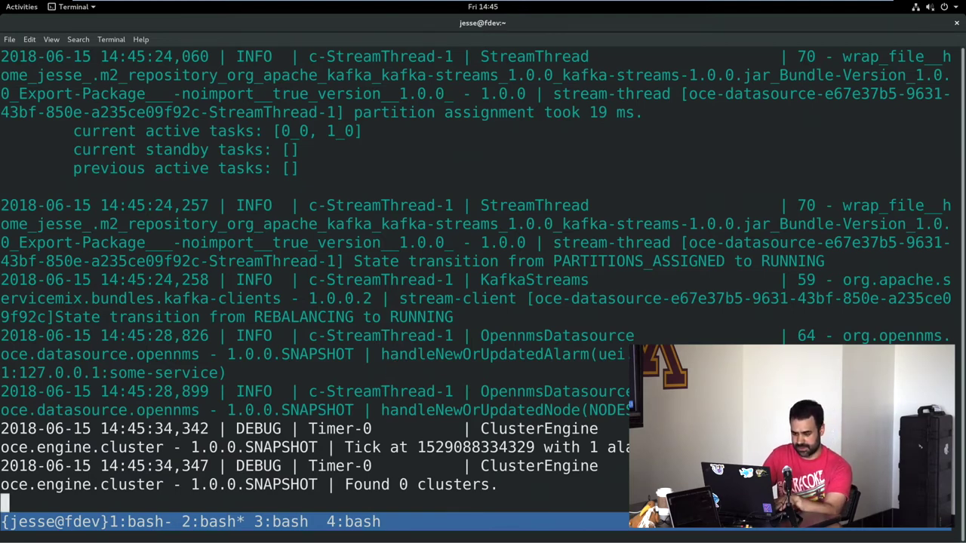
# Advance two tmux windows, past the Kafka logs, to the bash shell in devjam2018-correlation-demo
pyautogui.hotkey('ctrl', 'b')
pyautogui.press('n')
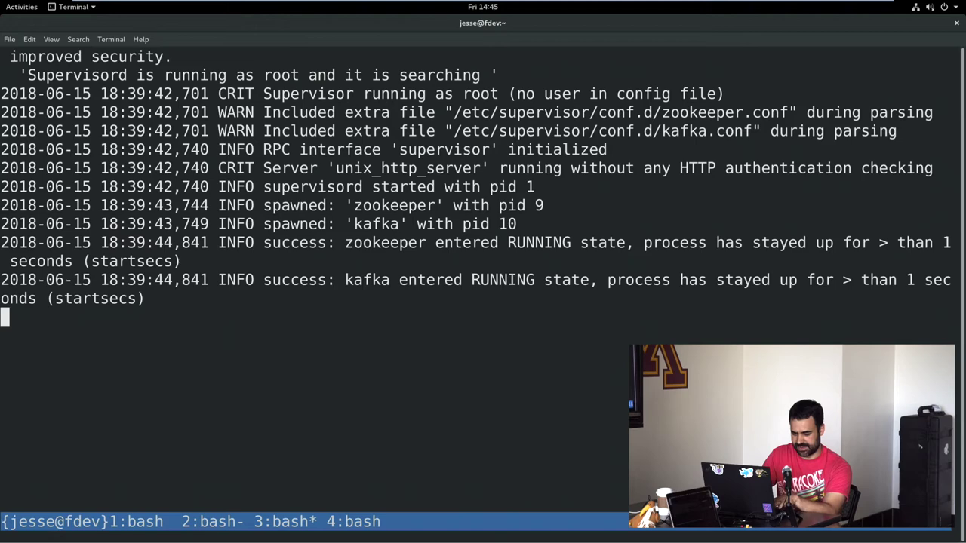
pyautogui.hotkey('ctrl', 'b')
pyautogui.press('n')
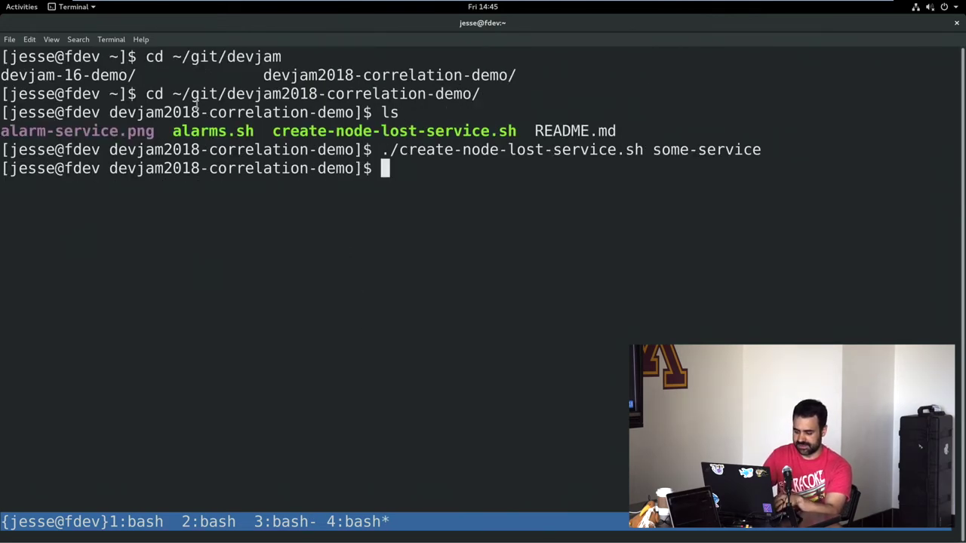
# Inspect the alarms.sh script in vi and quit without saving
pyautogui.write('vi alarm')
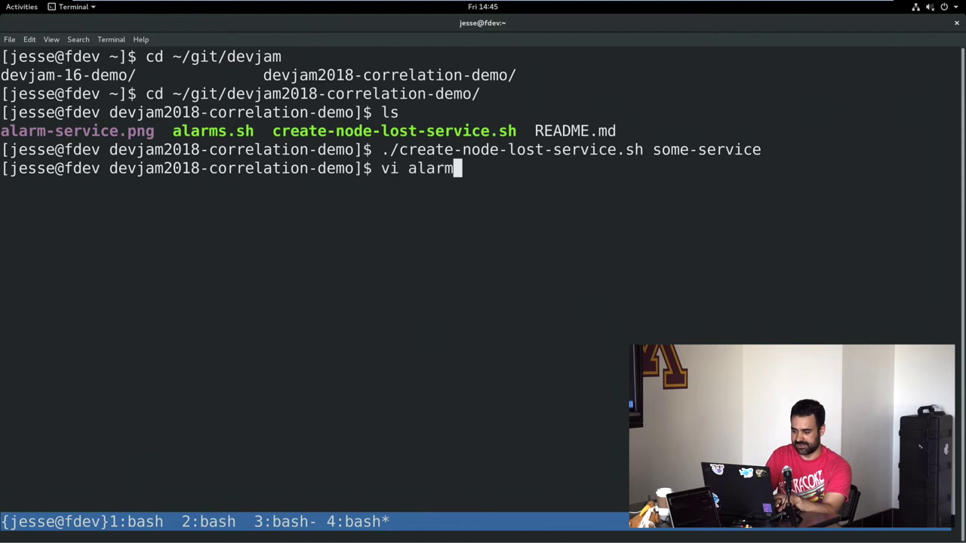
pyautogui.write('s.sh')
pyautogui.press('Return')
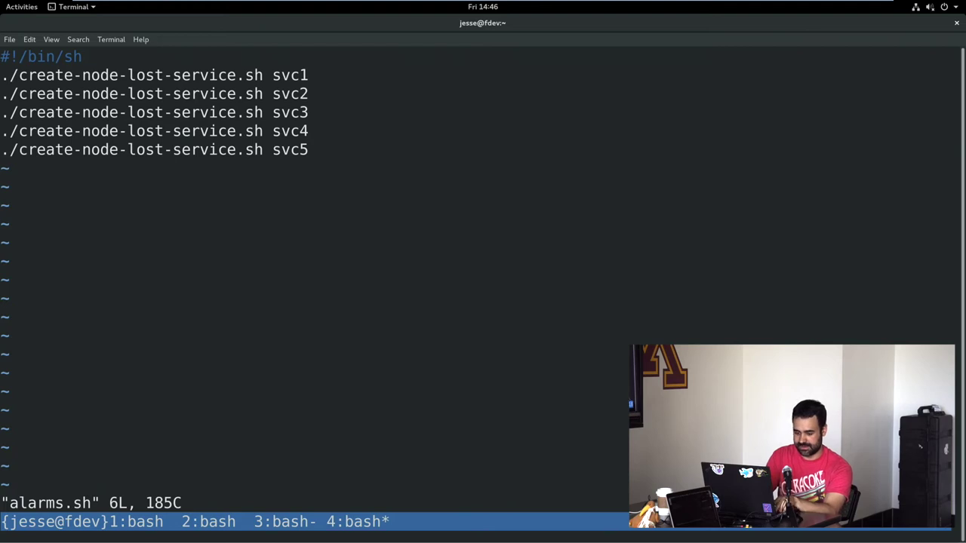
pyautogui.write(':q!')
pyautogui.press('Return')
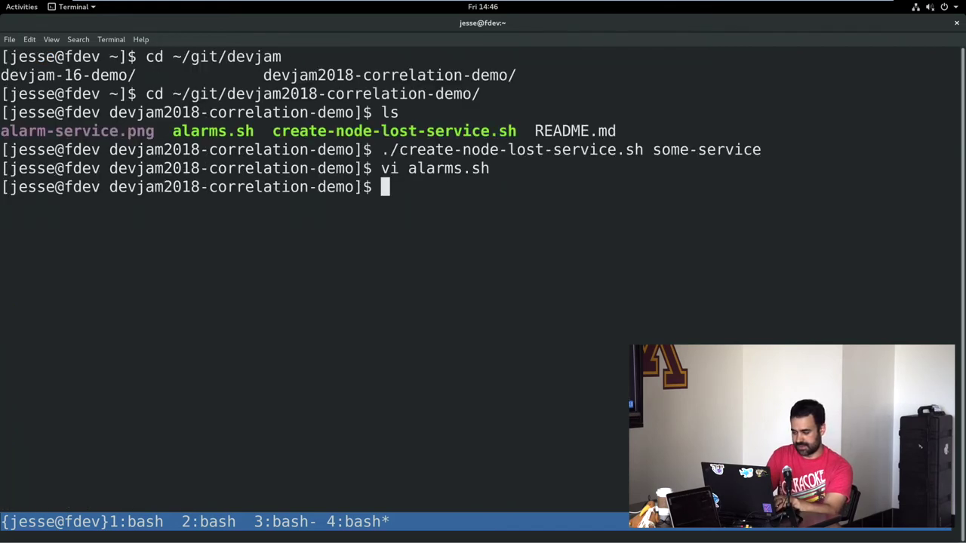
# Run ./alarms.sh to raise svc1–svc5 outages, then return to tmux window 2's log
pyautogui.write('./al')
pyautogui.press('Tab')
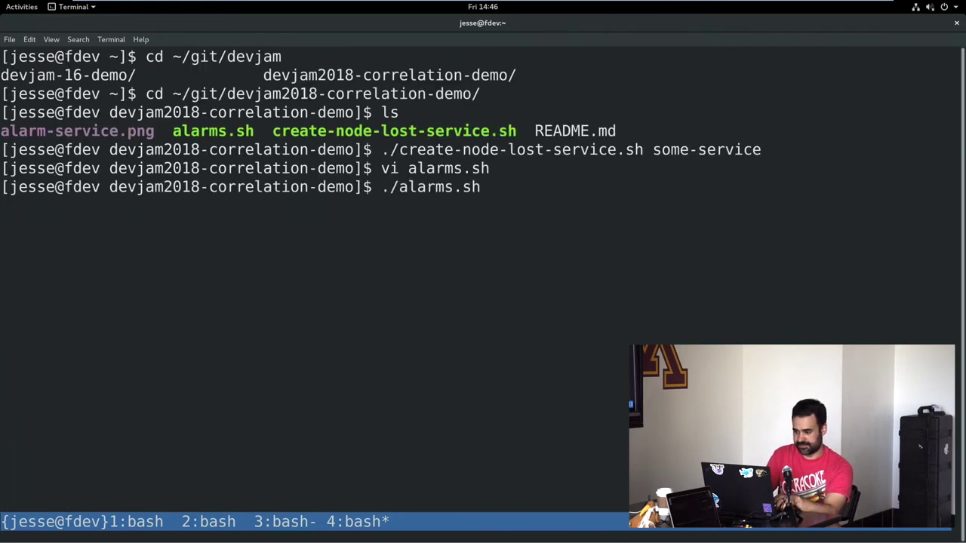
pyautogui.press('Return')
pyautogui.hotkey('ctrl', 'b')
pyautogui.press('2')
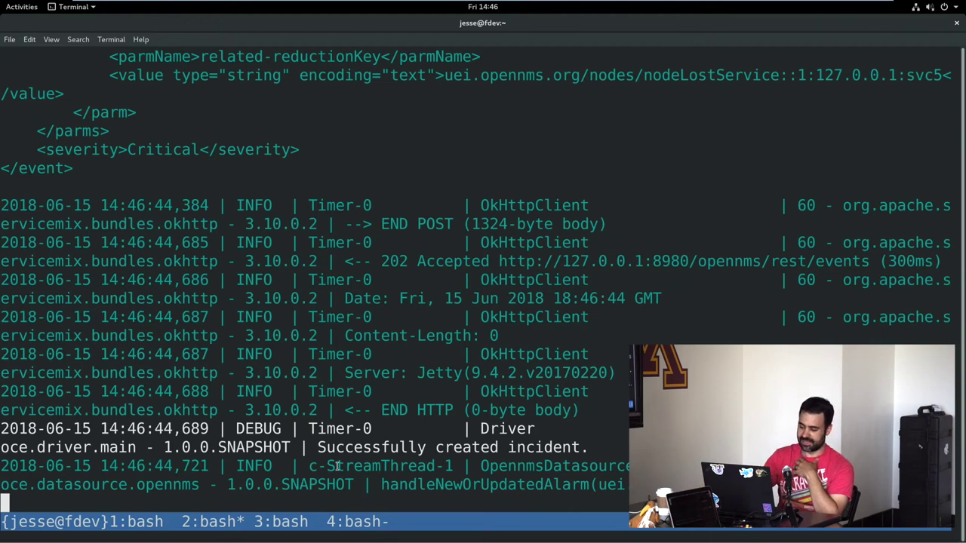
# Highlight the 'Successfully created incident.' log message, then bring the Chrome README window forward
pyautogui.moveTo(319, 447); pyautogui.dragTo(623, 447)
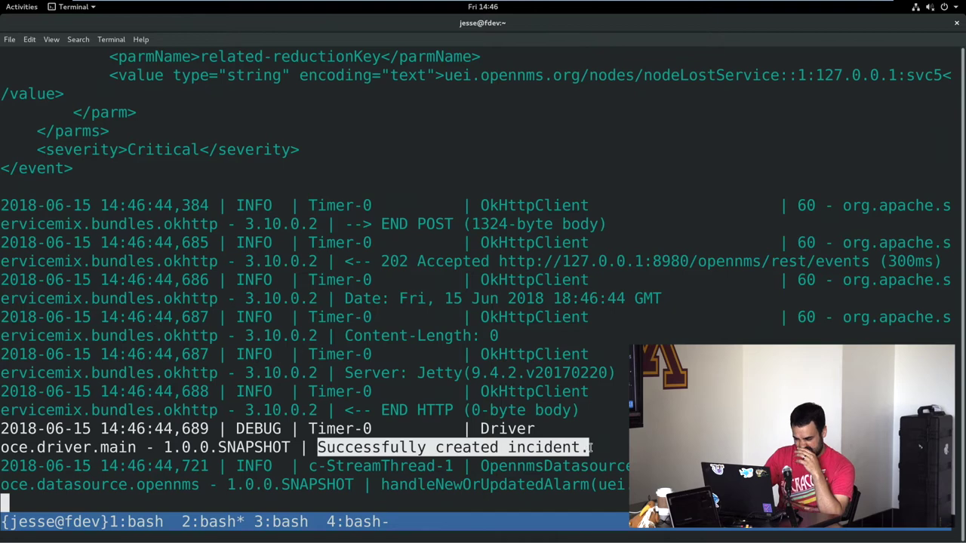
pyautogui.click(524, 356)
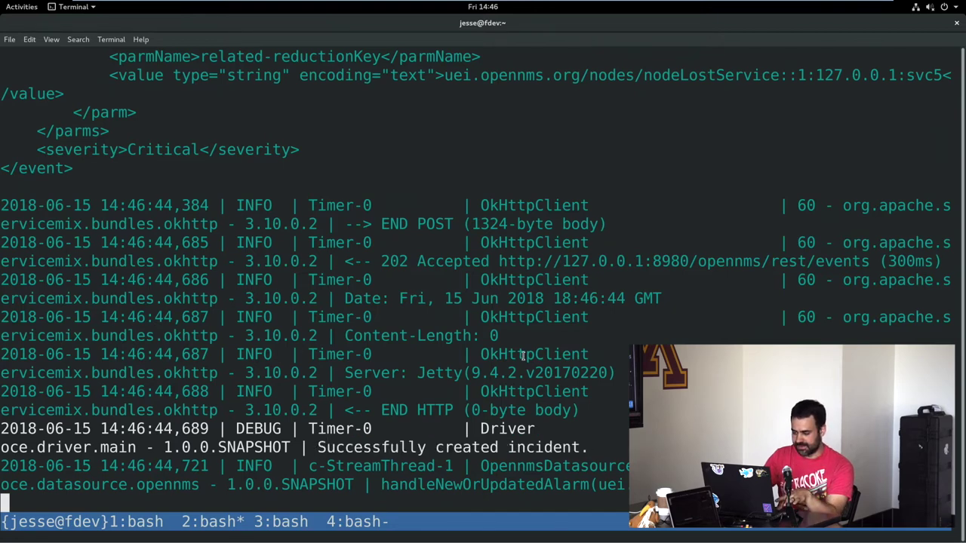
pyautogui.press('super')
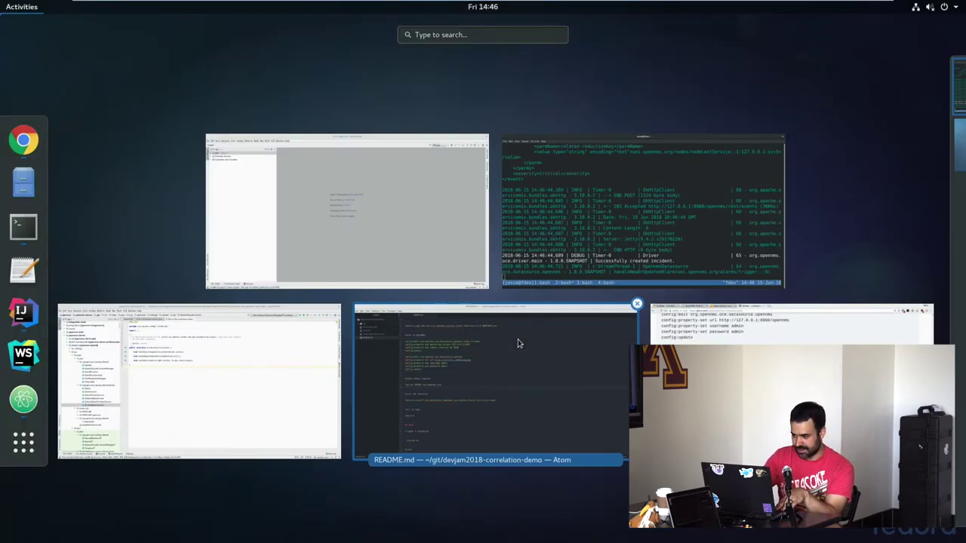
pyautogui.click(717, 325)
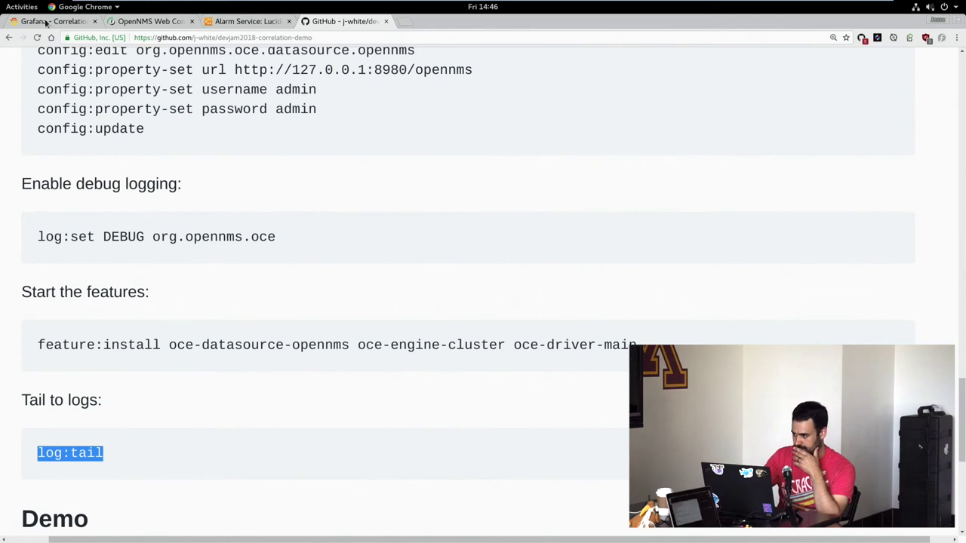
# Refresh Grafana's Correlation Demo dashboard to show the new situation and six nodeLostService alarms
pyautogui.click(49, 22)
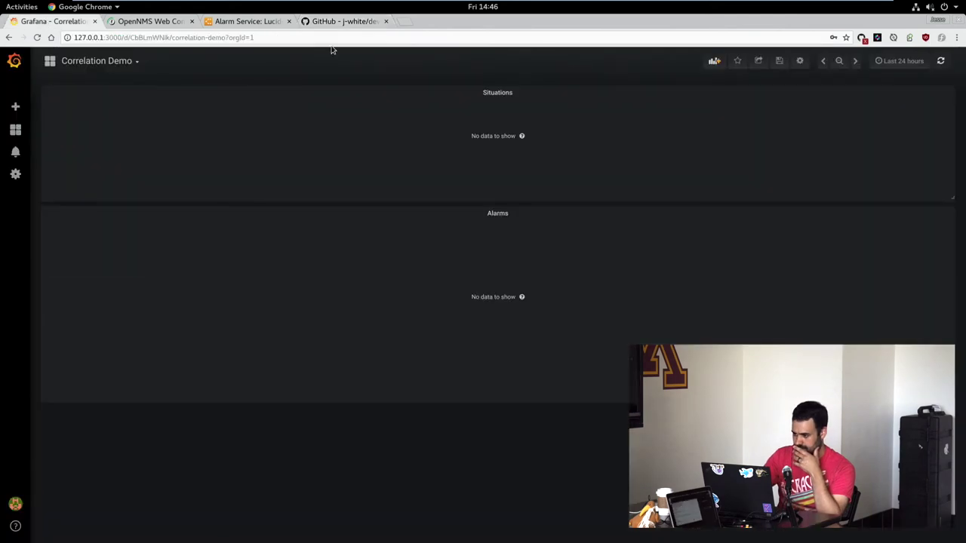
pyautogui.click(942, 60)
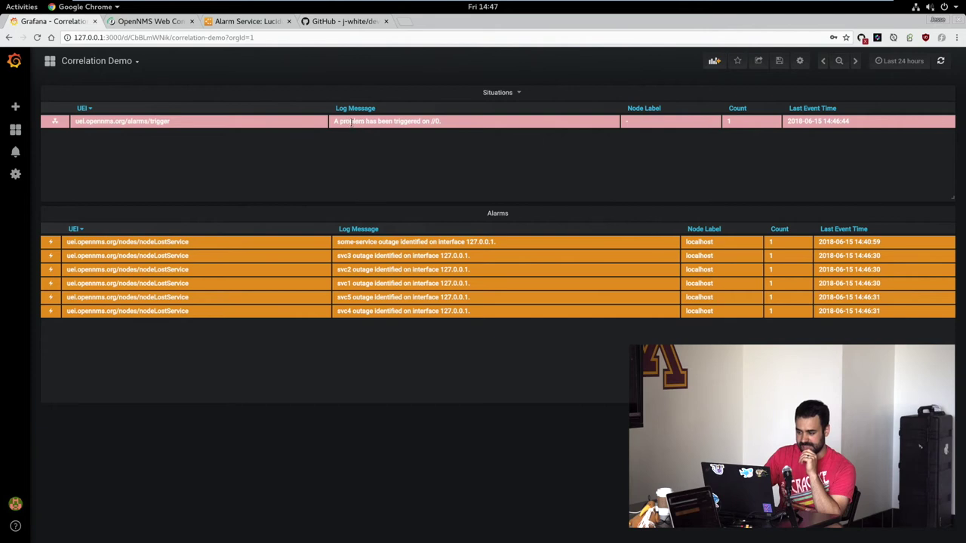
# Open the trigger situation's Alarm Details and show its Related Alarms svc1–svc5, reopening it once
pyautogui.doubleClick(352, 123)
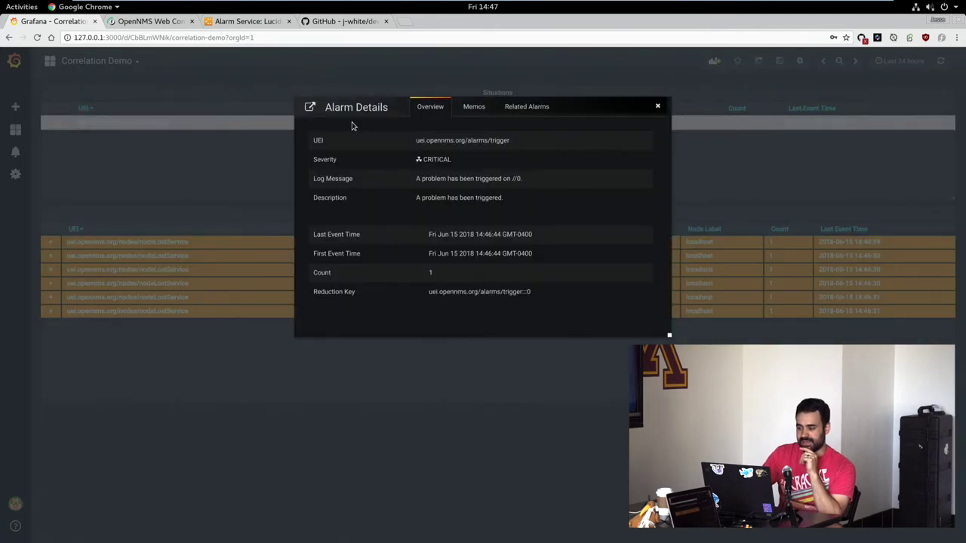
pyautogui.click(530, 108)
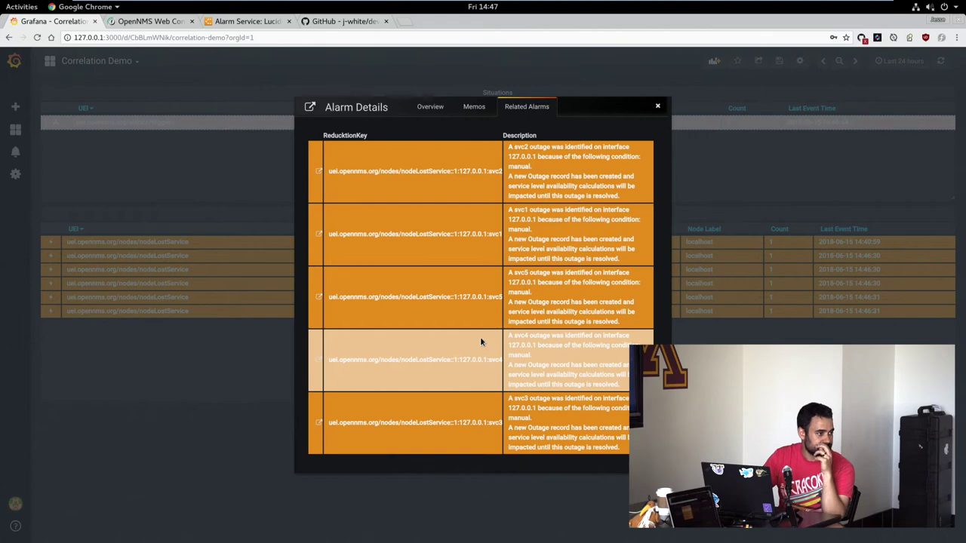
pyautogui.click(658, 107)
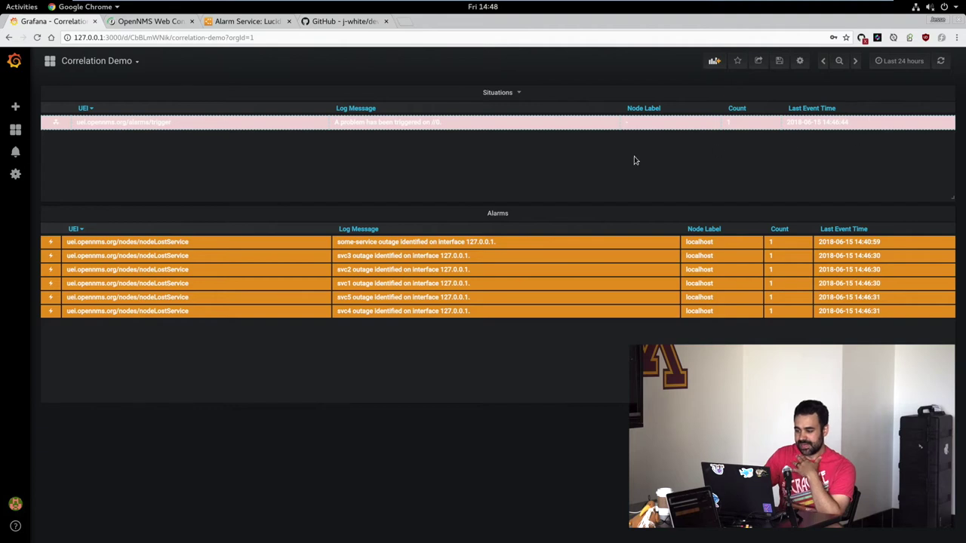
pyautogui.doubleClick(367, 125)
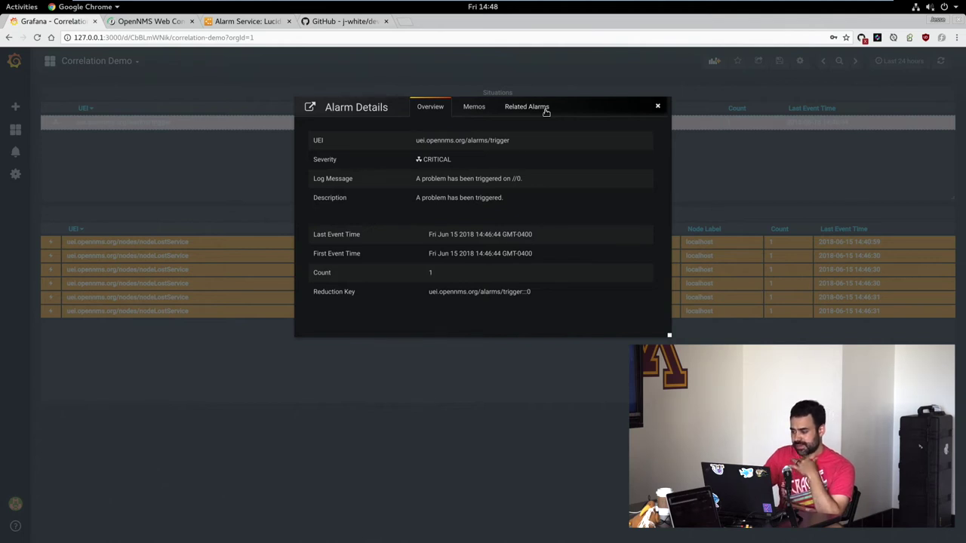
pyautogui.click(545, 109)
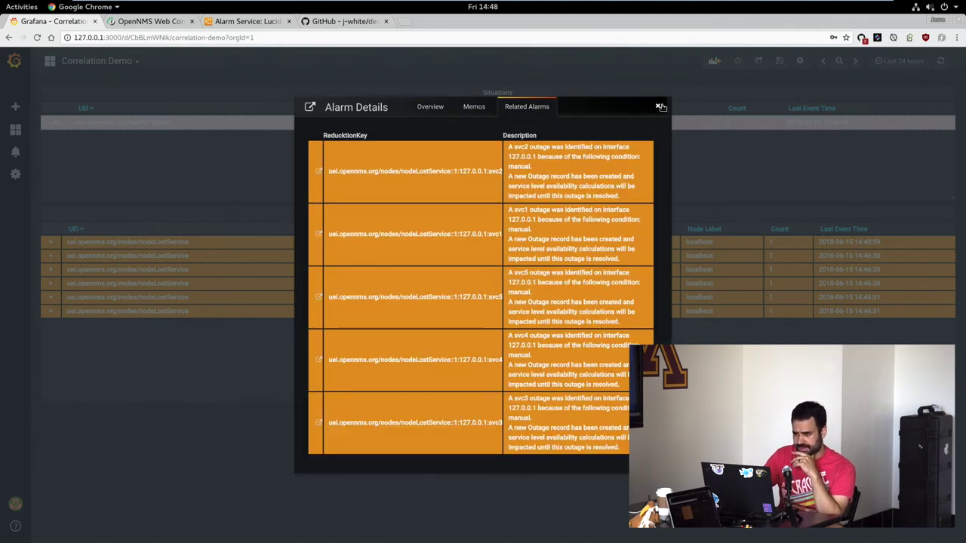
# Close Alarm Details, toggle kiosk view with d+k, and switch to the Lucidchart Alarm Service diagram
pyautogui.click(661, 107)
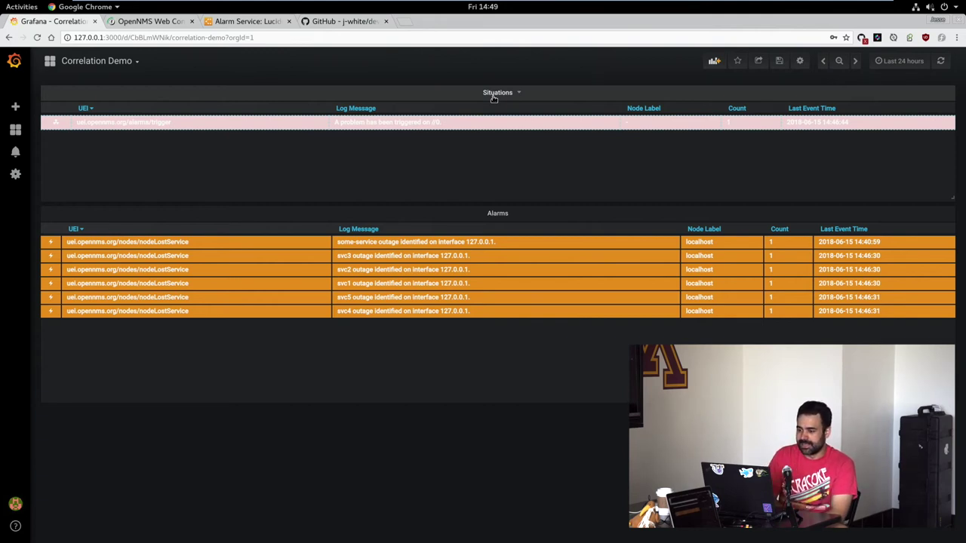
pyautogui.press('d')
pyautogui.press('k')
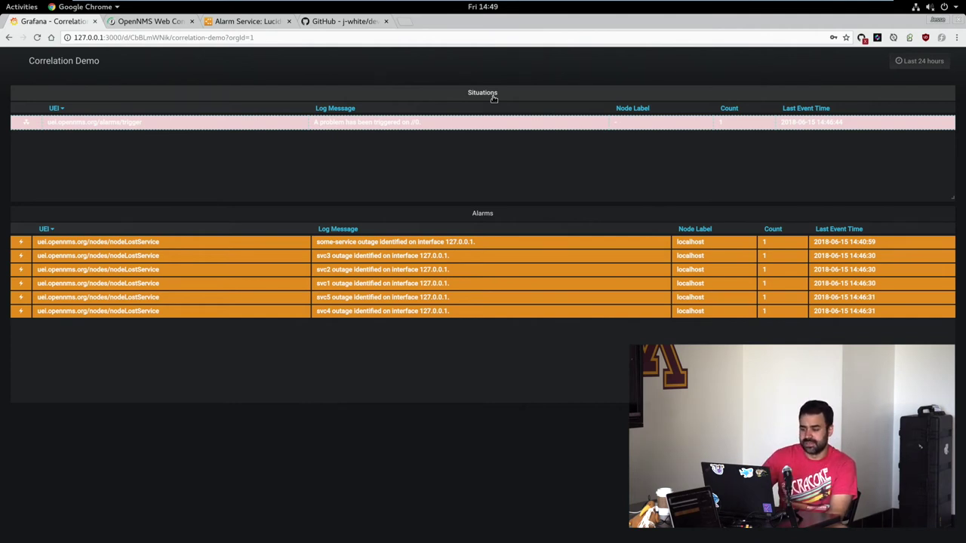
pyautogui.click(247, 21)
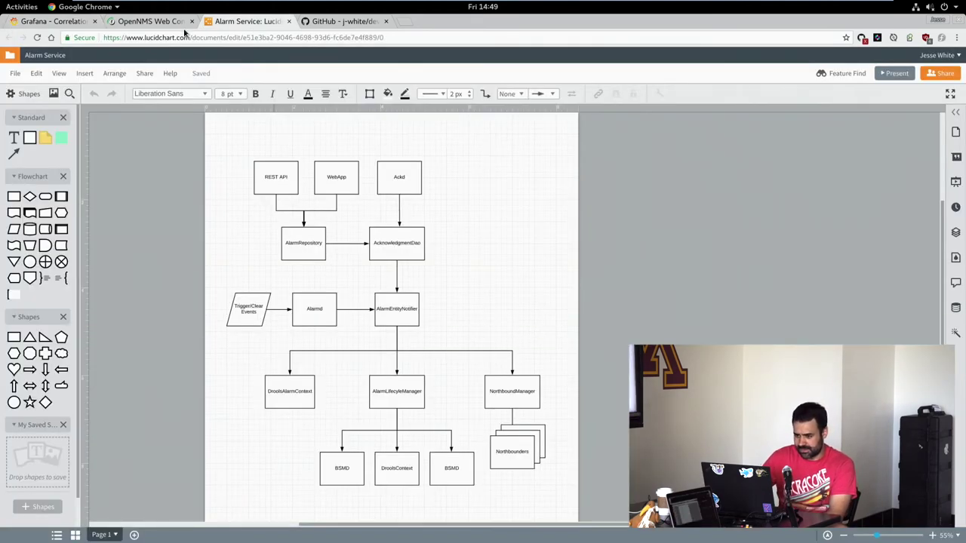
# Go back to the devjam2018-correlation-demo repository root and view the alarm-service.png diagram
pyautogui.click(349, 21)
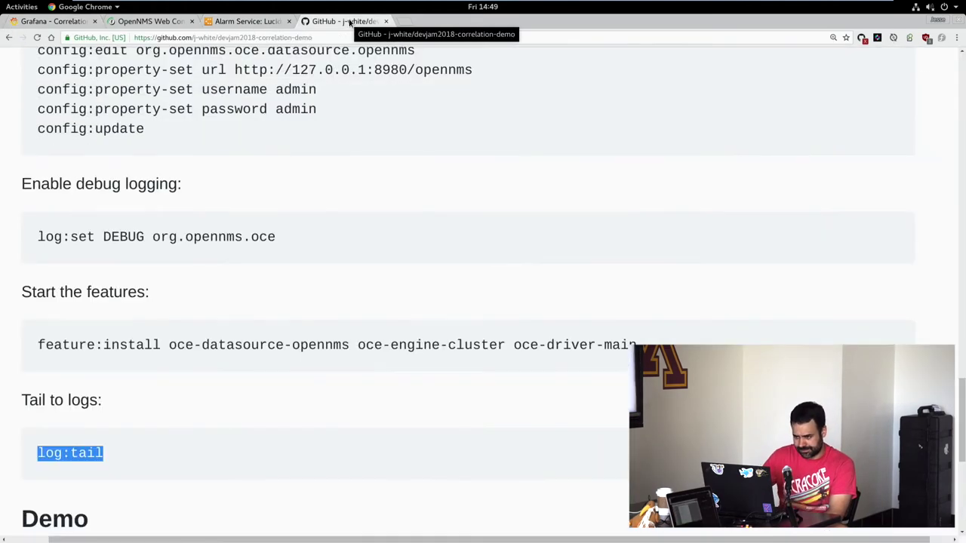
pyautogui.click(22, 38)
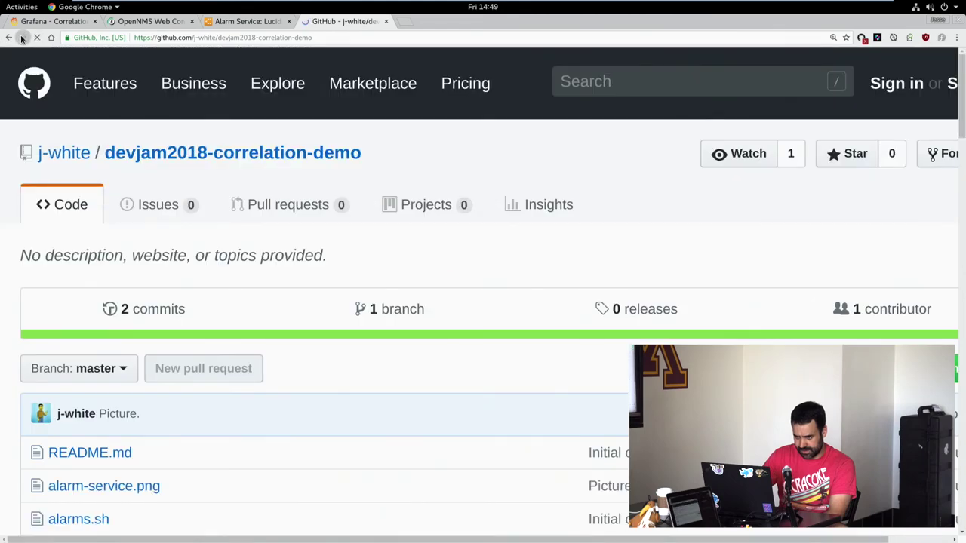
pyautogui.click(21, 39)
pyautogui.click(11, 38)
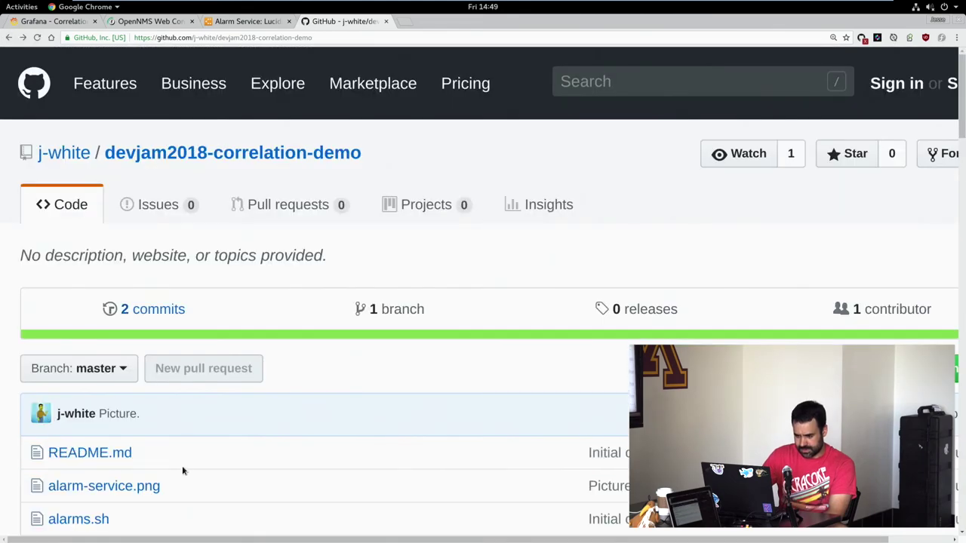
pyautogui.scroll(-2, 151, 463)
pyautogui.click(124, 432)
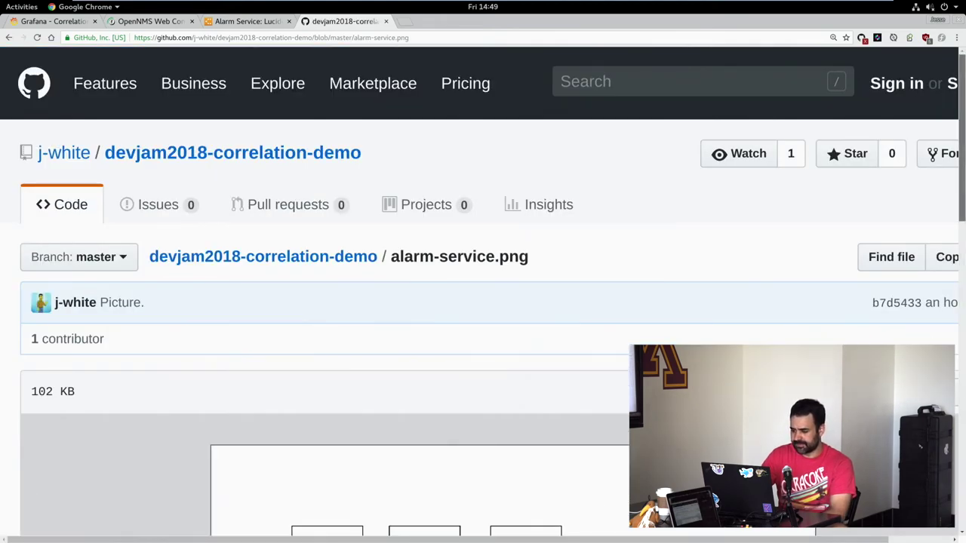
pyautogui.scroll(-5, 483, 302)
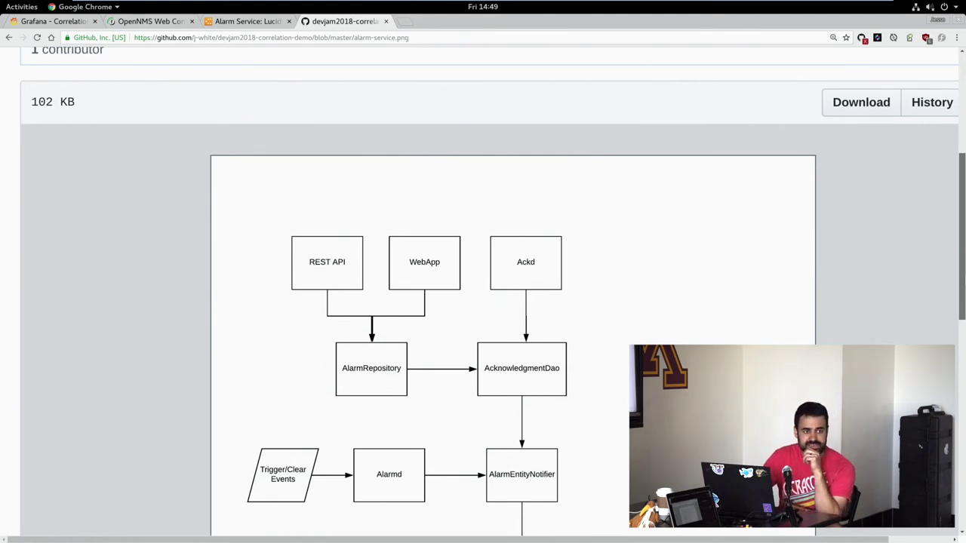
pyautogui.scroll(-1, 483, 302)
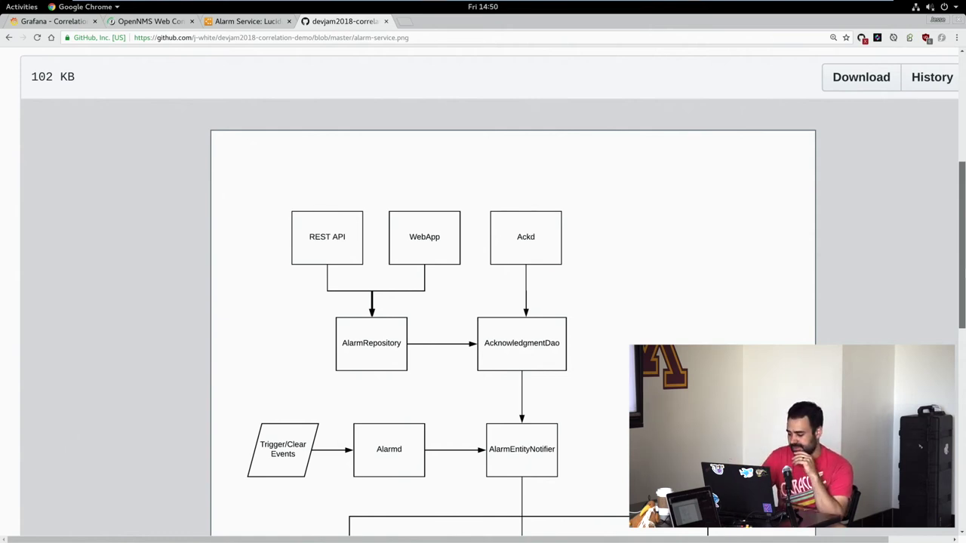
pyautogui.scroll(1, 483, 302)
pyautogui.hscroll(1, 770, 528)
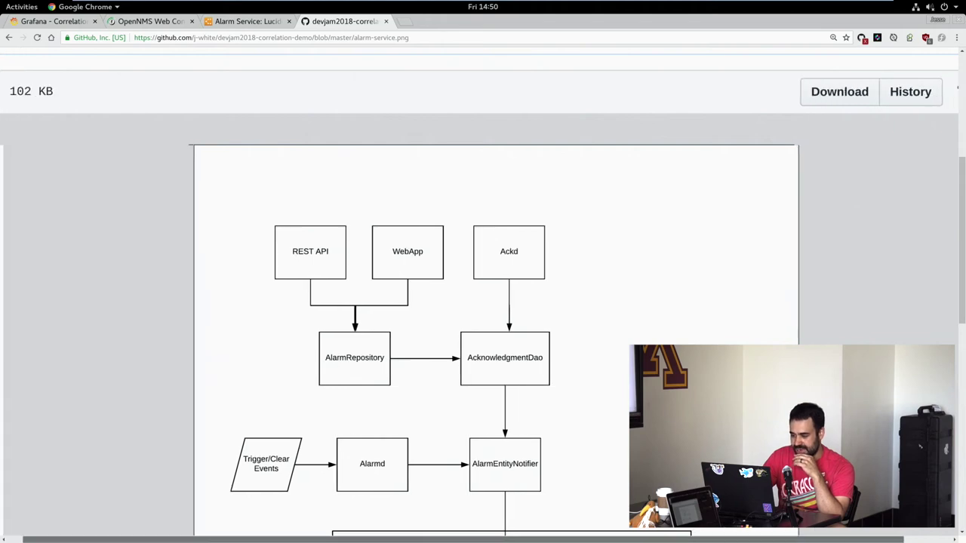
pyautogui.scroll(-1, 964, 321)
pyautogui.scroll(-1, 963, 321)
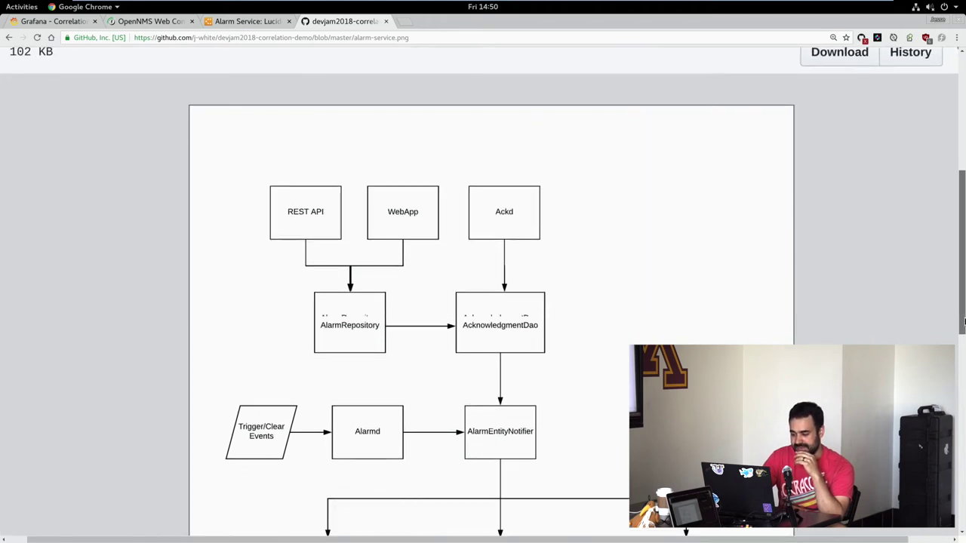
pyautogui.scroll(-1, 951, 326)
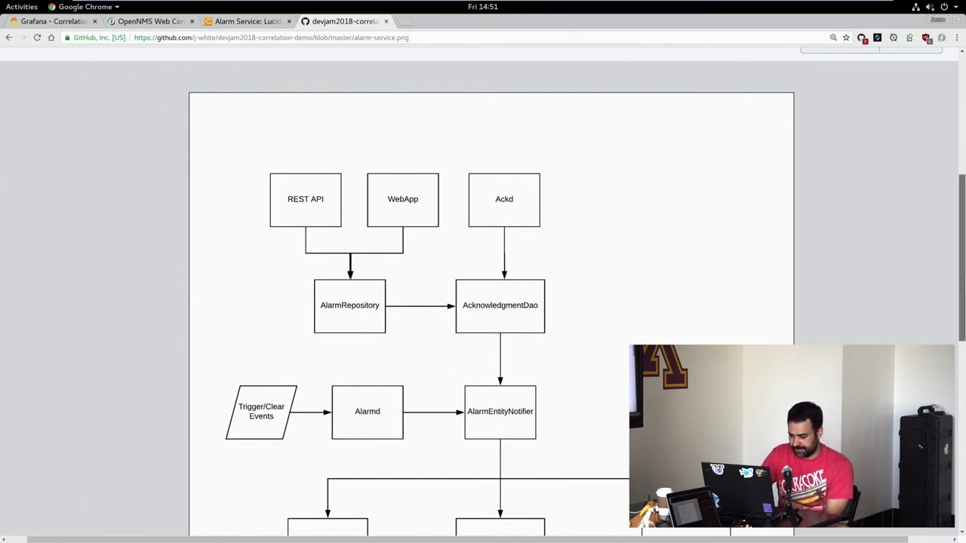
pyautogui.scroll(-5, 964, 344)
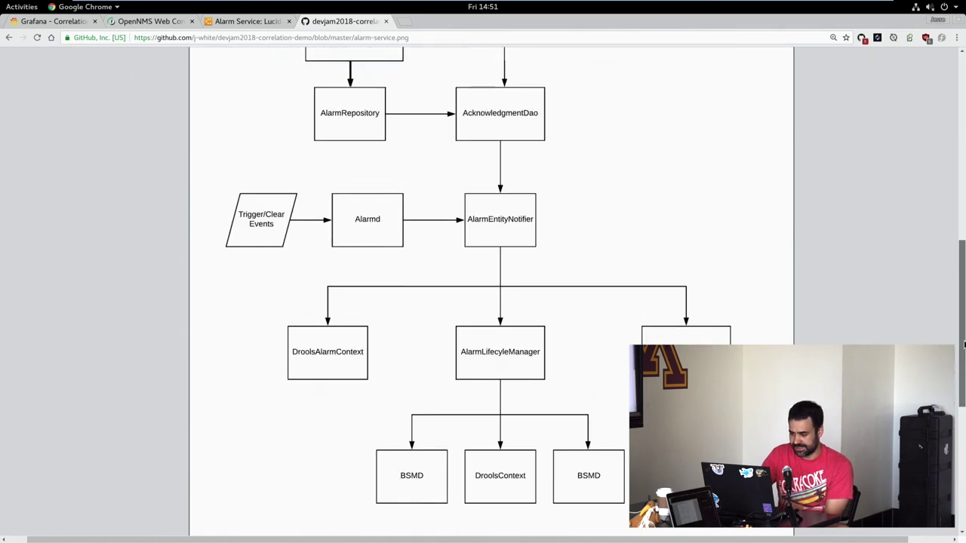
# Scroll down to reveal DroolsAlarmContext, AlarmLifecycleManager, BSMD and NorthboundManager in the diagram
pyautogui.scroll(-2, 964, 344)
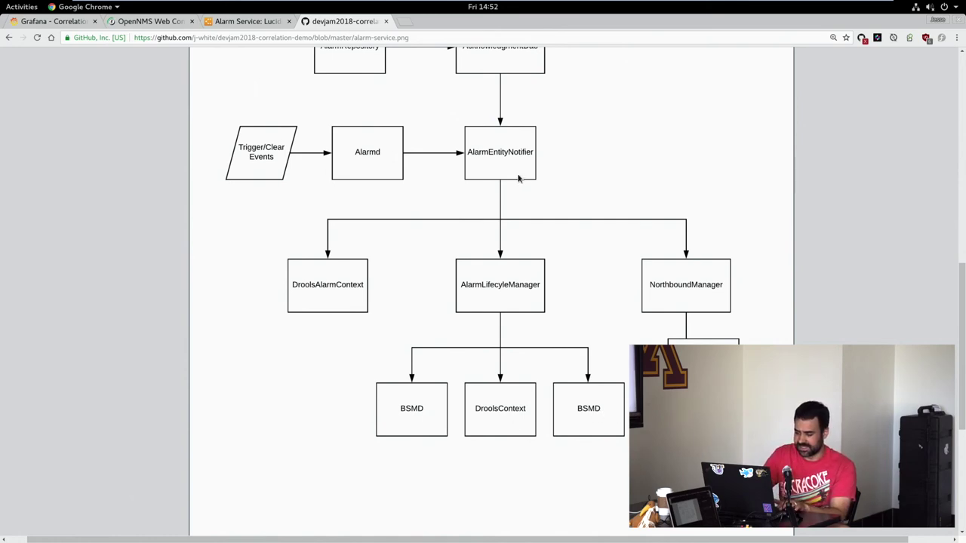
# Switch to IntelliJ IDEA and open AlarmEntityNotifierImpl via Search Everywhere for 'alarmentity'
pyautogui.press('super')
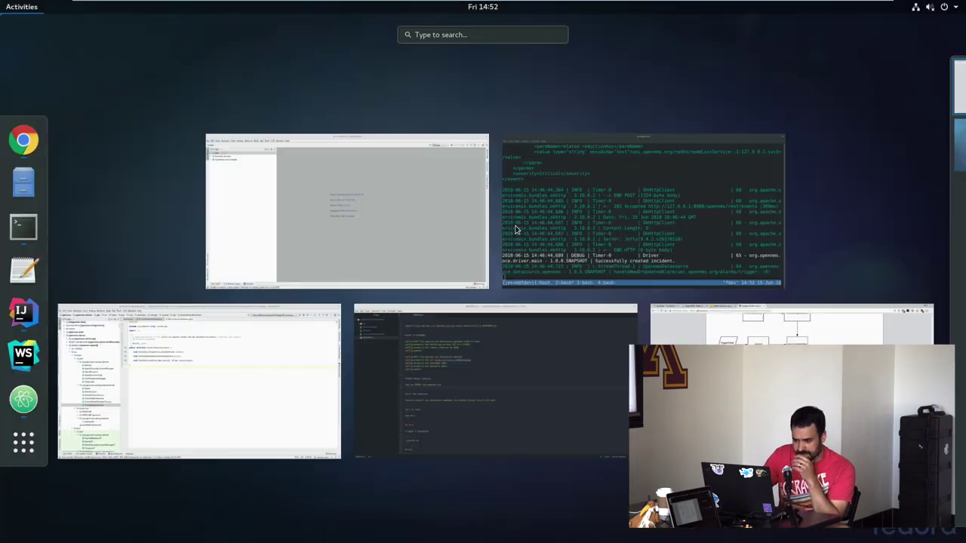
pyautogui.click(266, 371)
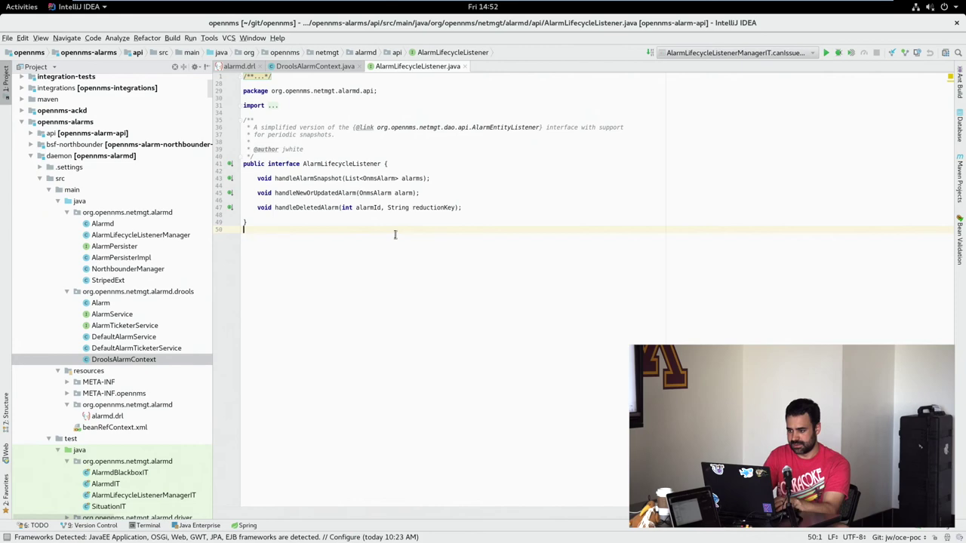
pyautogui.press('shift')
pyautogui.press('shift')
pyautogui.write('alarm')
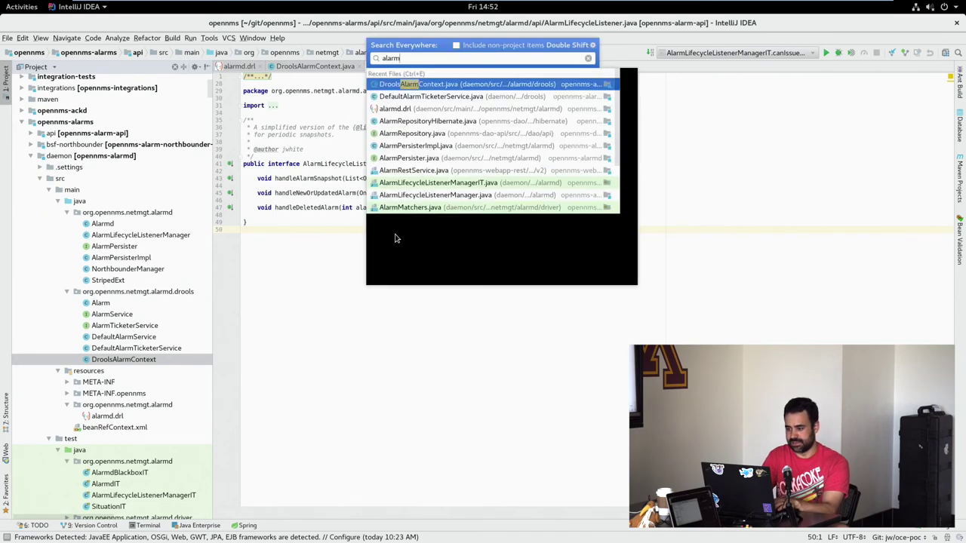
pyautogui.write('entity')
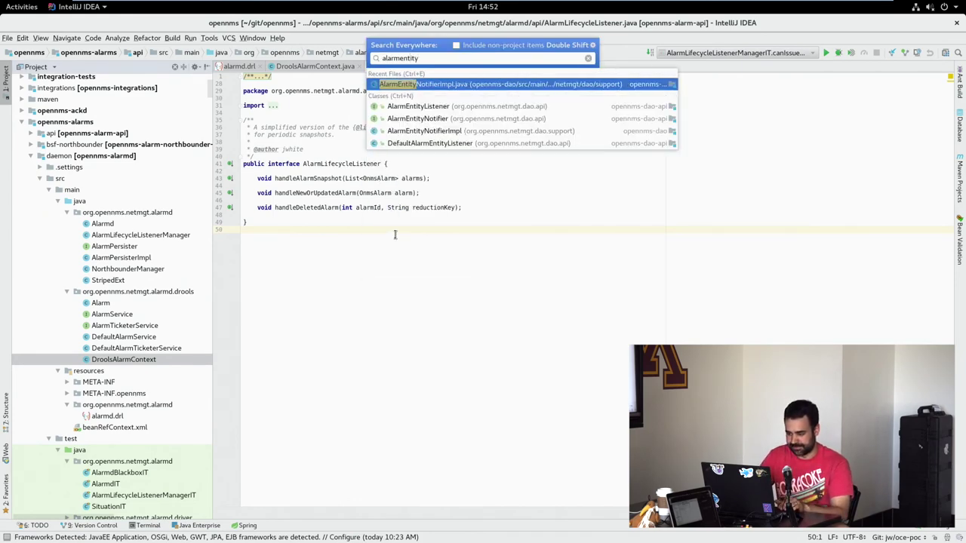
pyautogui.press('Return')
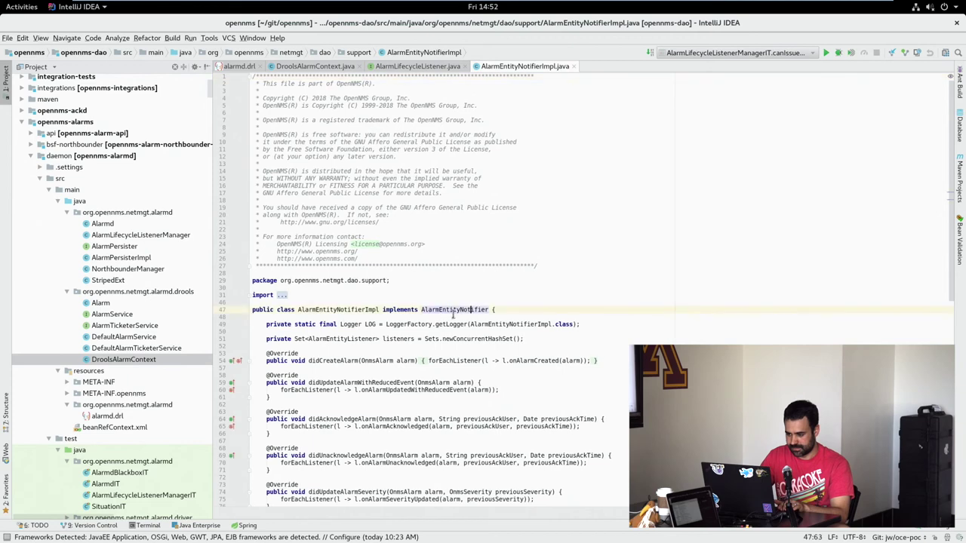
# Jump to the AlarmEntityNotifier interface, then open AlarmEntityListener from the Impl's listeners field
pyautogui.keyDown('ctrl'); pyautogui.click(444, 309); pyautogui.keyUp('ctrl')
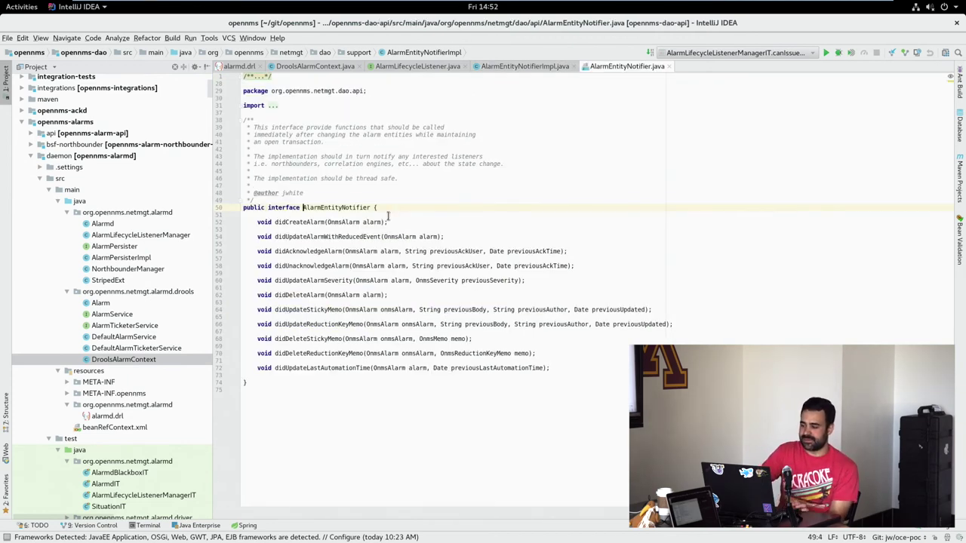
pyautogui.click(522, 66)
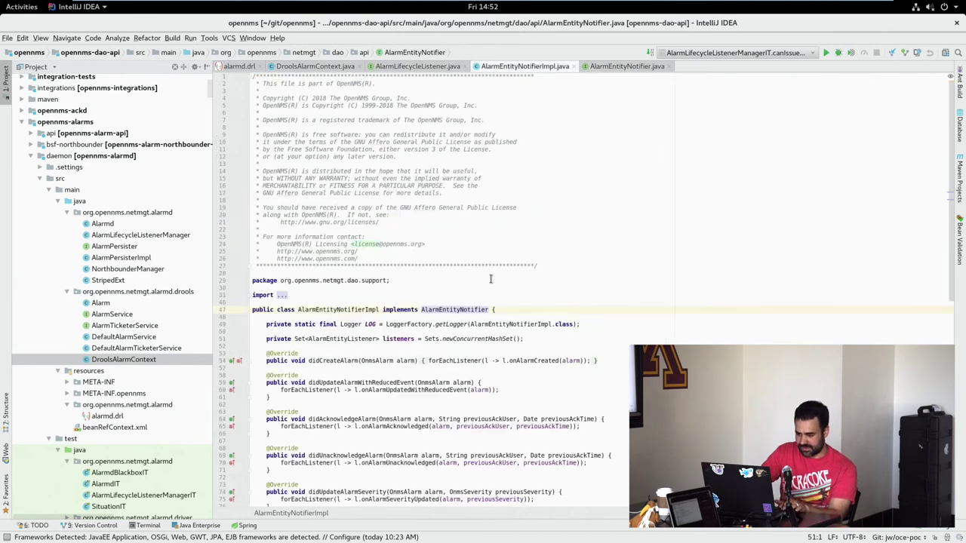
pyautogui.scroll(-2, 468, 287)
pyautogui.click(341, 295)
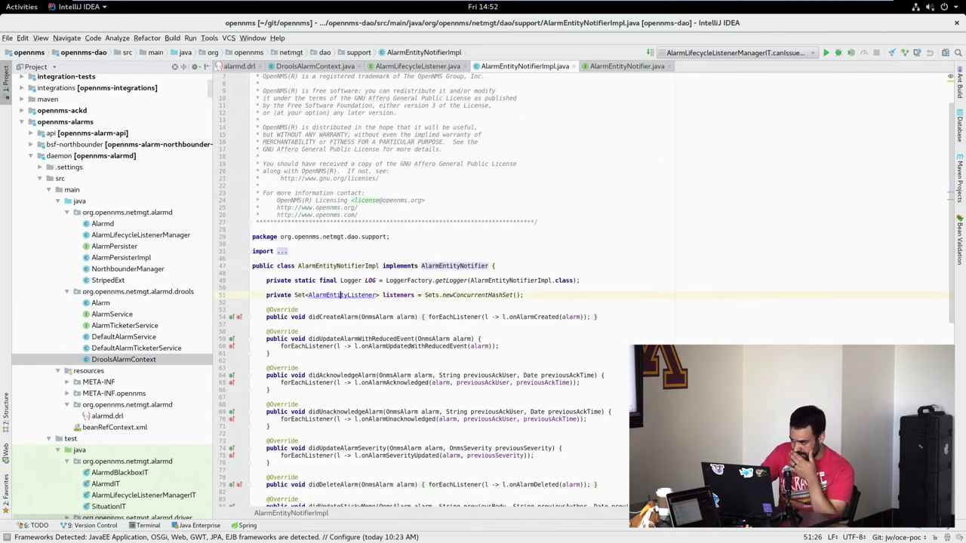
pyautogui.keyDown('ctrl'); pyautogui.click(347, 300); pyautogui.keyUp('ctrl')
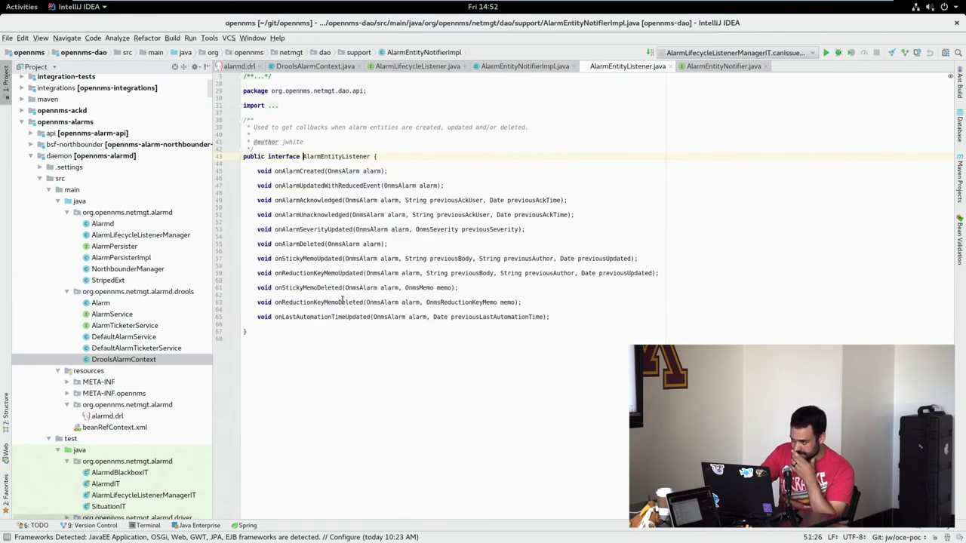
# Close AlarmEntityNotifier.java, walk through the onAlarmCreated, onAlarmUpdatedWithReducedEvent and onAlarmAcknowledged callbacks, then return to AlarmLifecycleListener.java
pyautogui.click(766, 66)
pyautogui.click(423, 259)
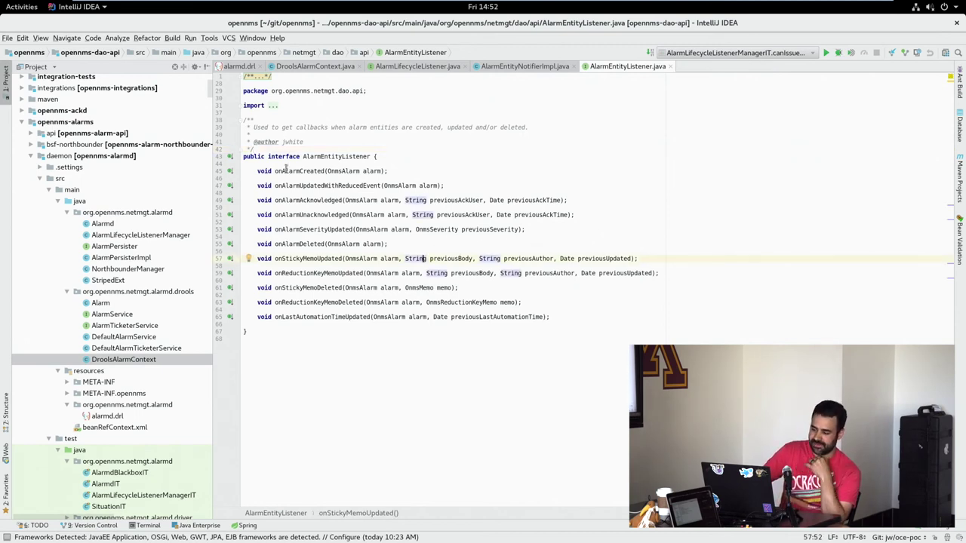
pyautogui.click(328, 157)
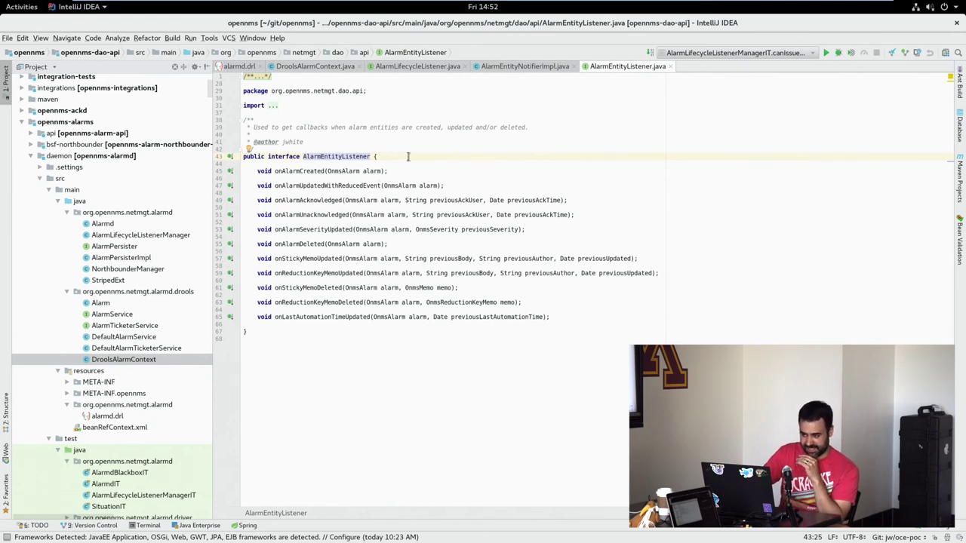
pyautogui.click(300, 171)
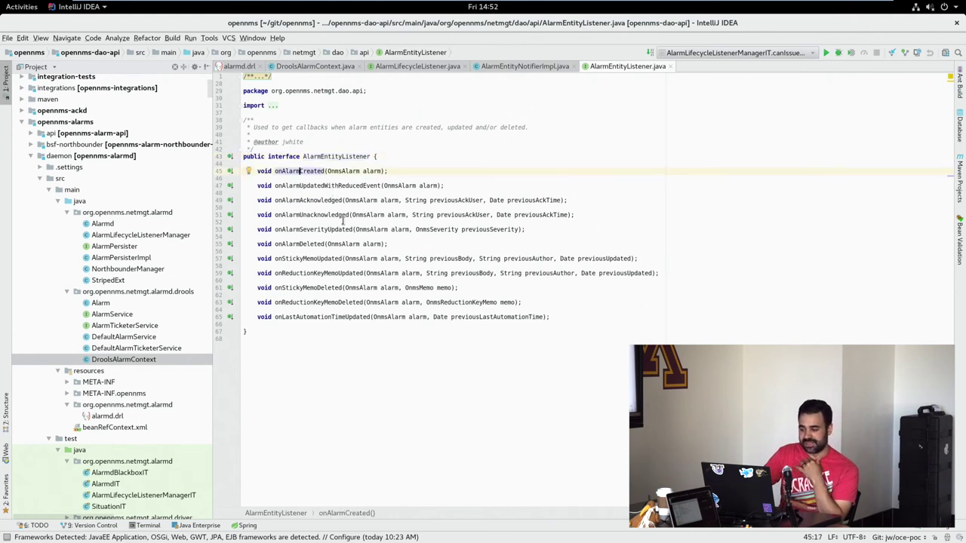
pyautogui.click(320, 186)
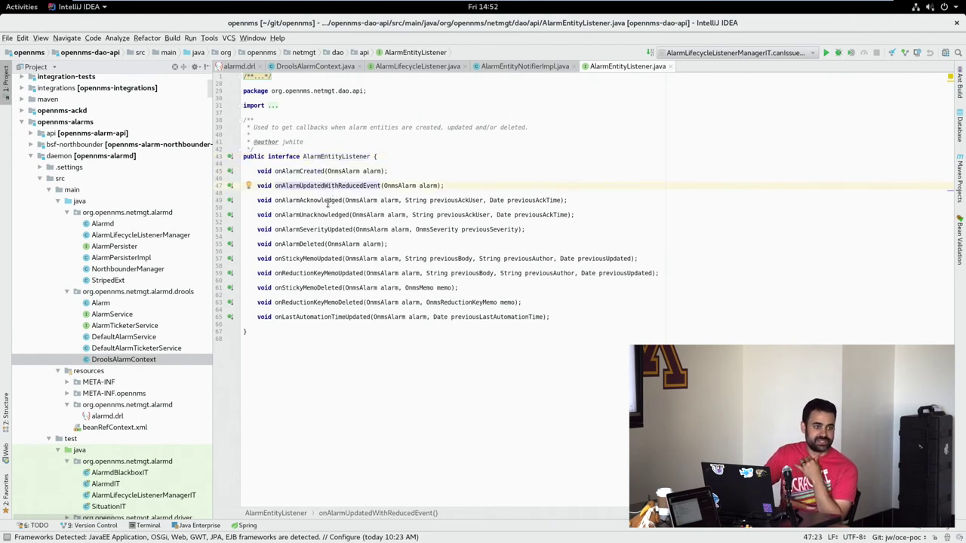
pyautogui.click(327, 200)
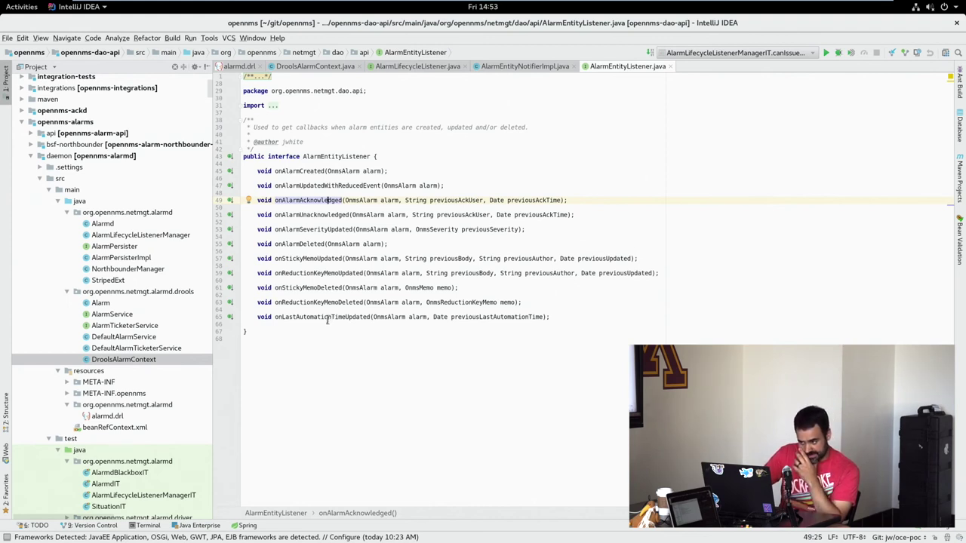
pyautogui.click(440, 67)
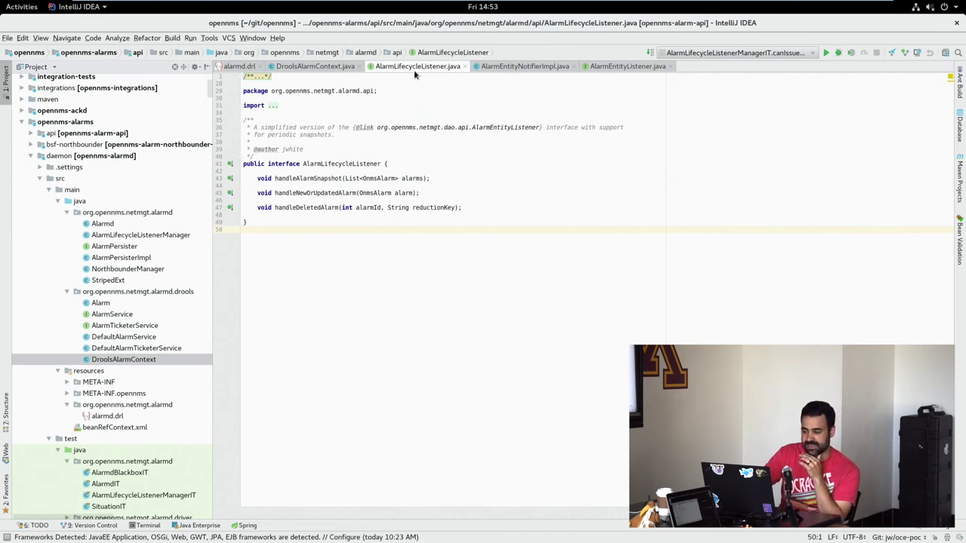
pyautogui.click(329, 178)
pyautogui.click(315, 194)
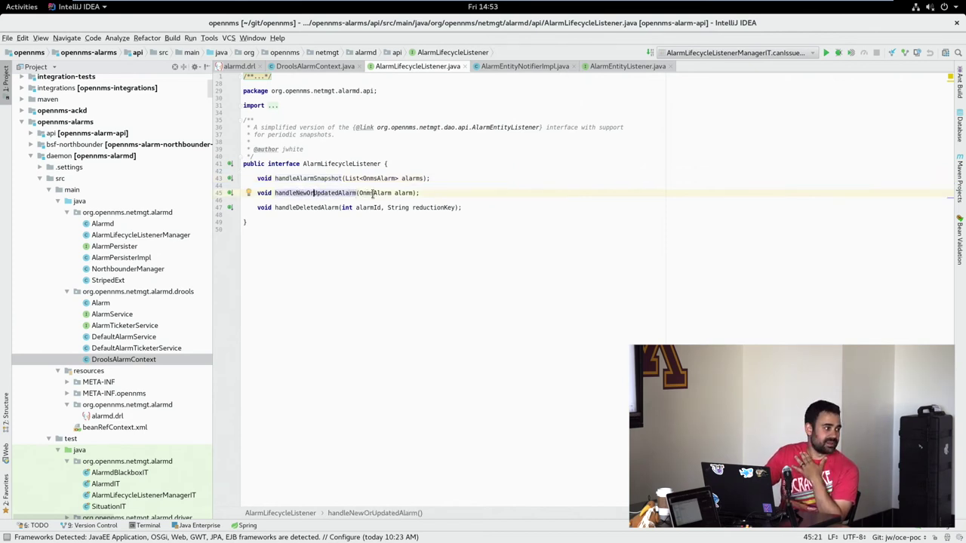
pyautogui.click(322, 208)
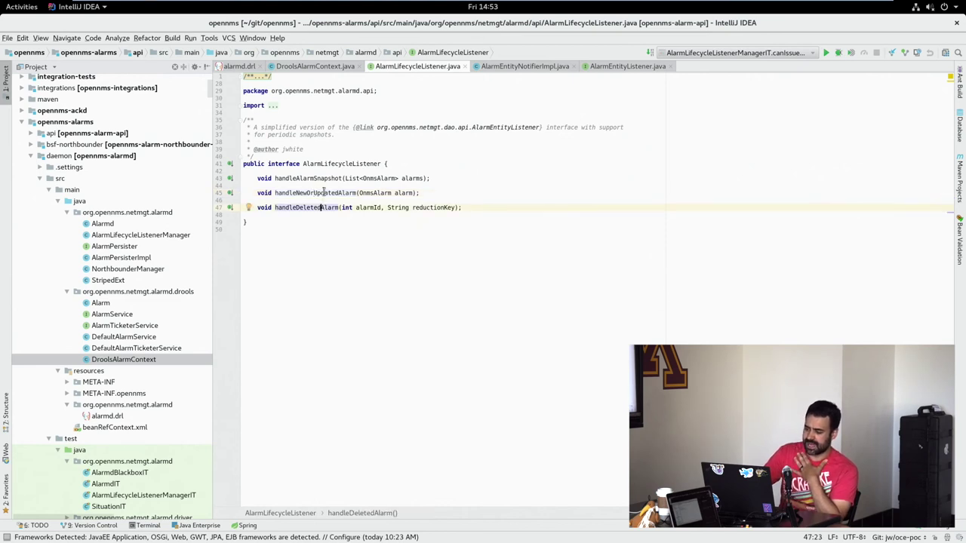
pyautogui.press('Up')
pyautogui.press('Up')
pyautogui.click(328, 180)
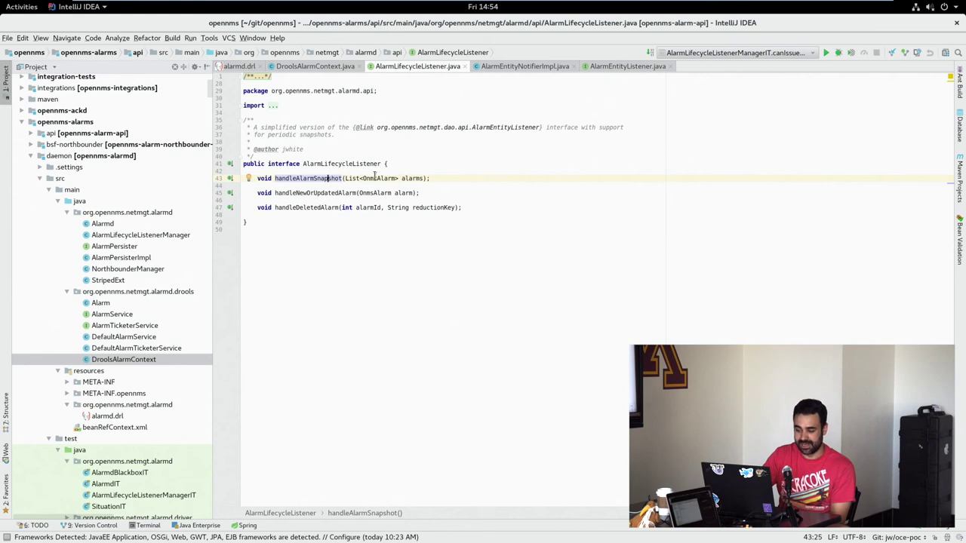
pyautogui.click(320, 194)
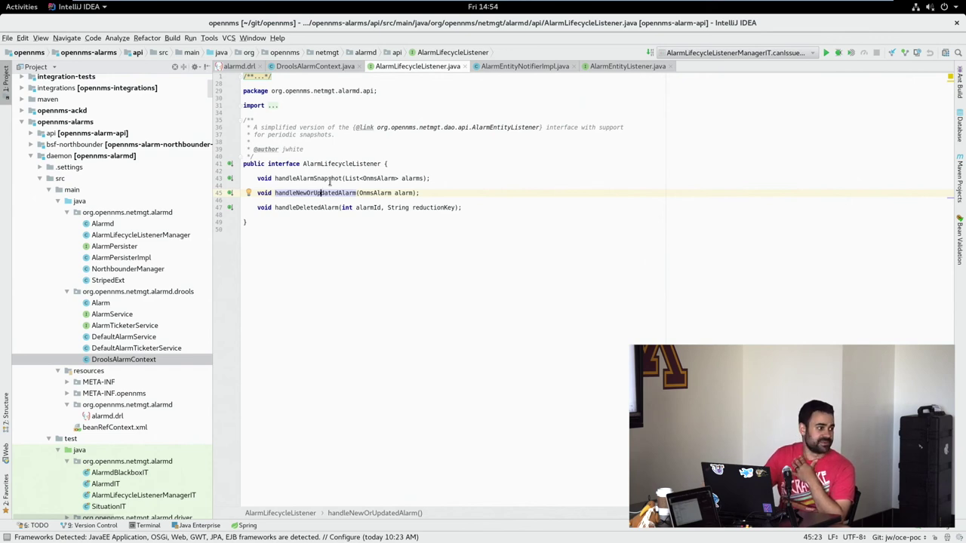
pyautogui.click(341, 178)
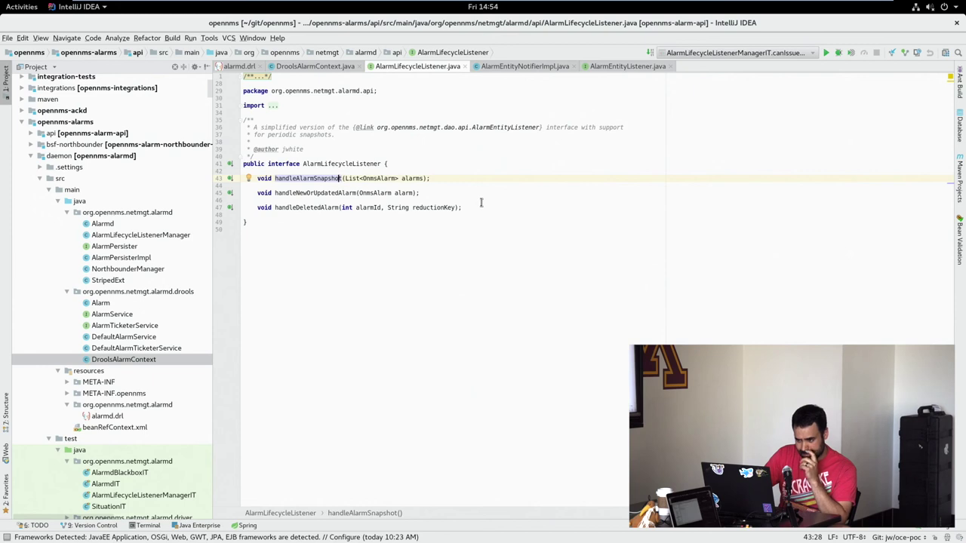
pyautogui.click(482, 201)
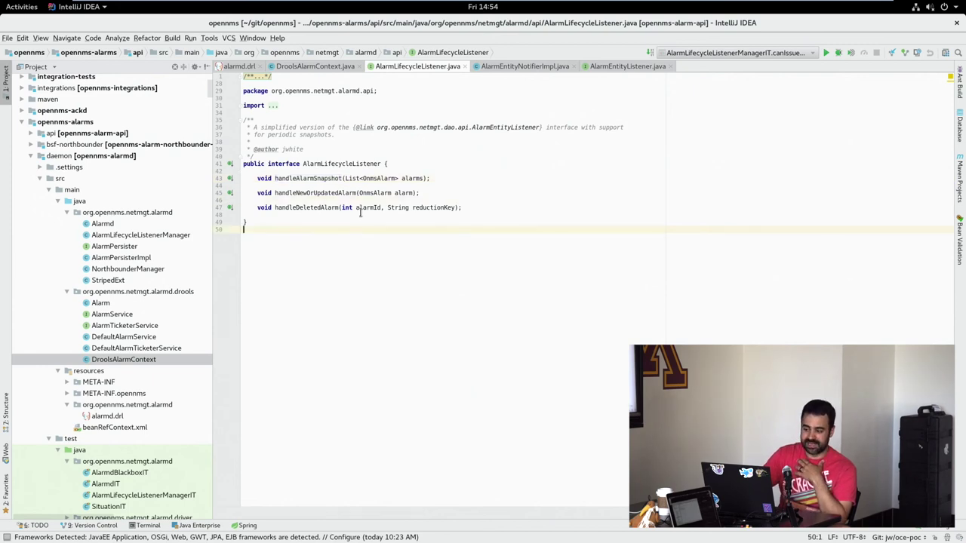
pyautogui.click(348, 163)
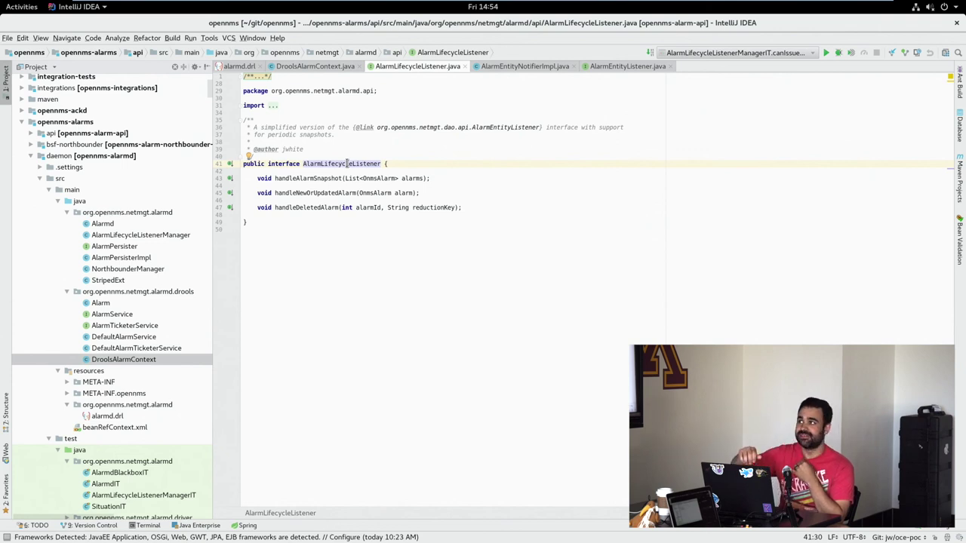
pyautogui.click(564, 259)
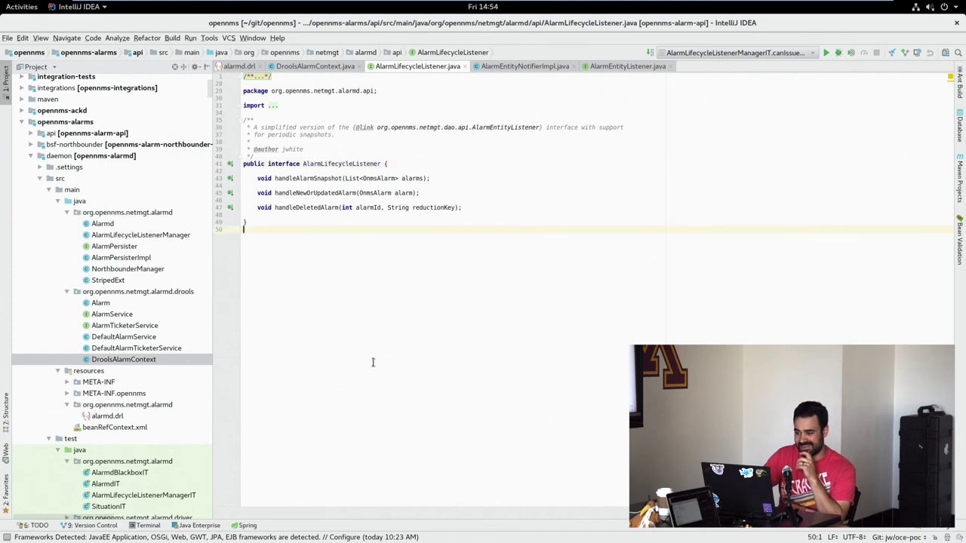